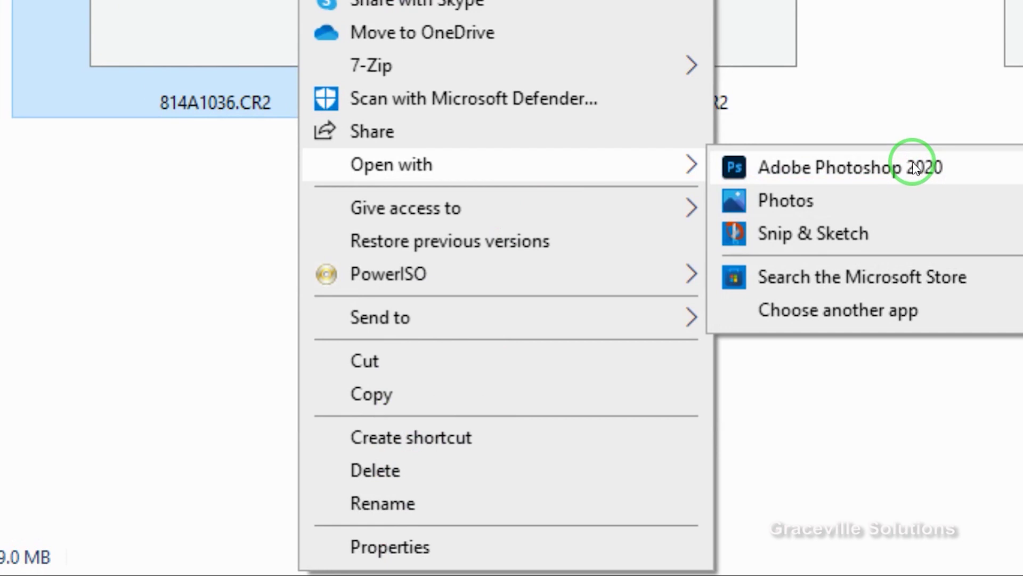
Open 814A1036.CR2 in Adobe Photoshop 2020, developing the raw photo with exposure -0.65, contrast +14 and highlights +11
{"action": "left_click", "coordinate": [915, 167]}
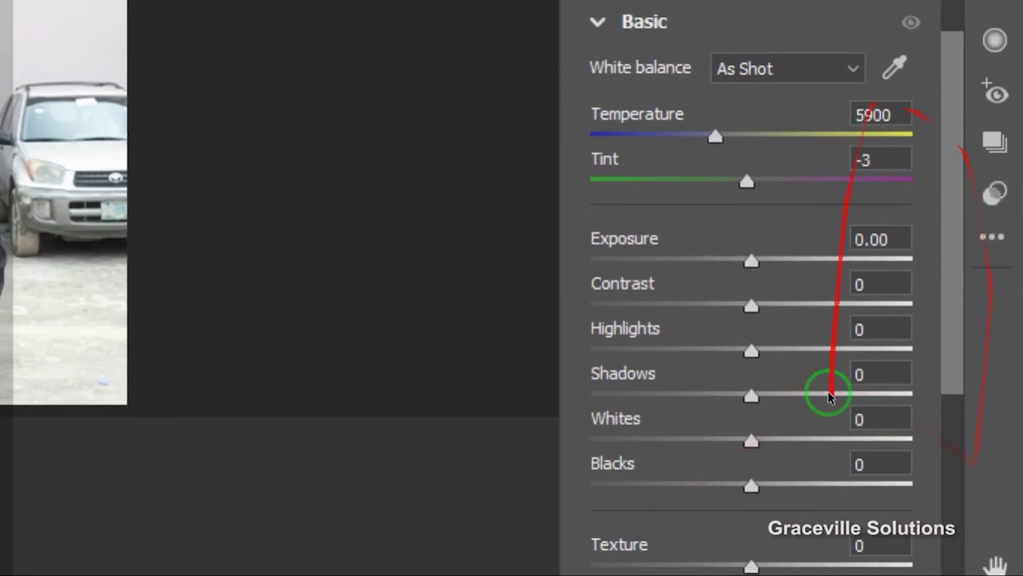
{"action": "left_click_drag", "start_coordinate": [754, 262], "coordinate": [736, 266]}
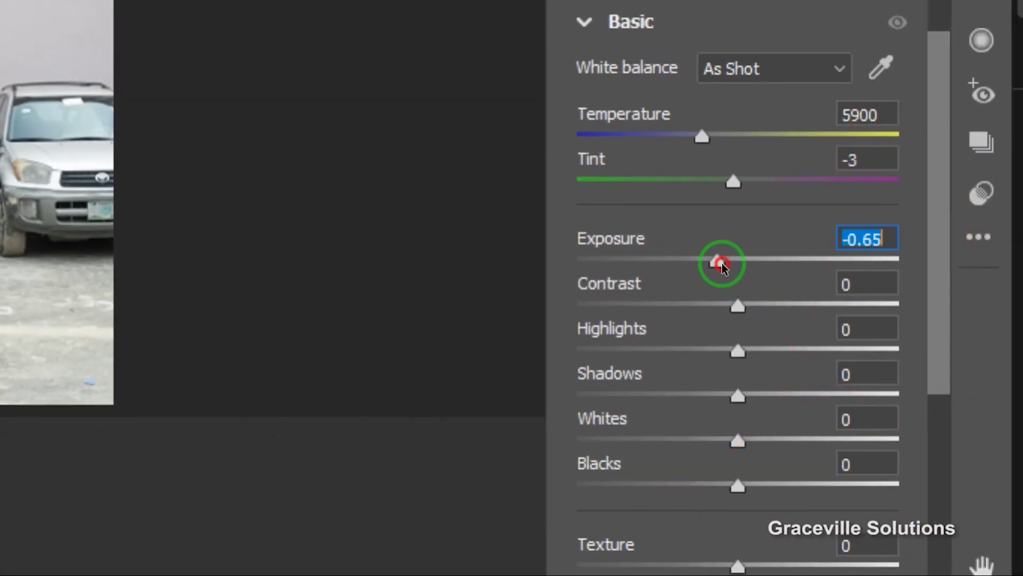
{"action": "left_click_drag", "start_coordinate": [733, 306], "coordinate": [723, 312]}
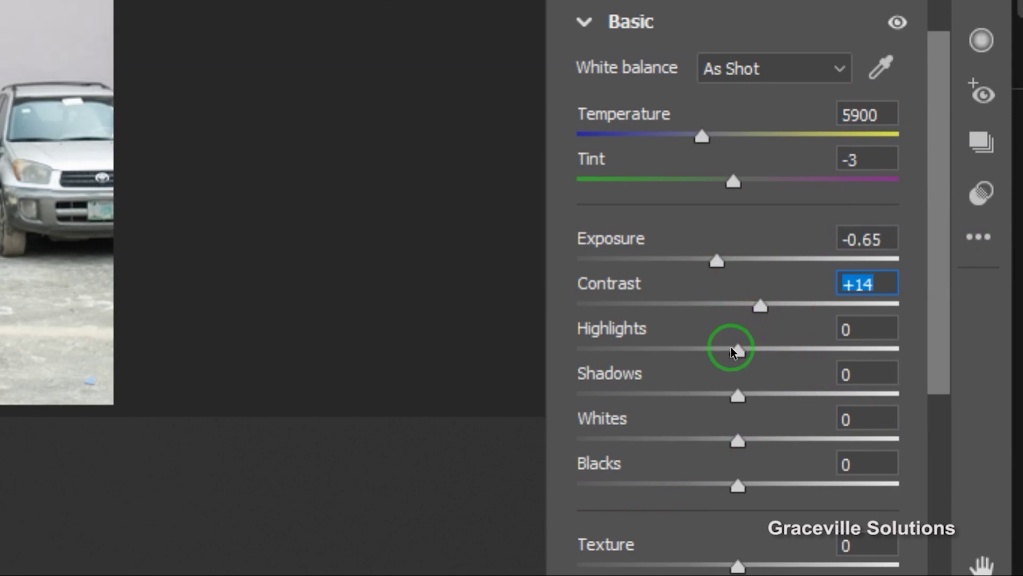
{"action": "mouse_move", "coordinate": [732, 348]}
{"action": "left_mouse_down"}
{"action": "mouse_move", "coordinate": [702, 354]}
{"action": "mouse_move", "coordinate": [752, 354]}
{"action": "left_mouse_up"}
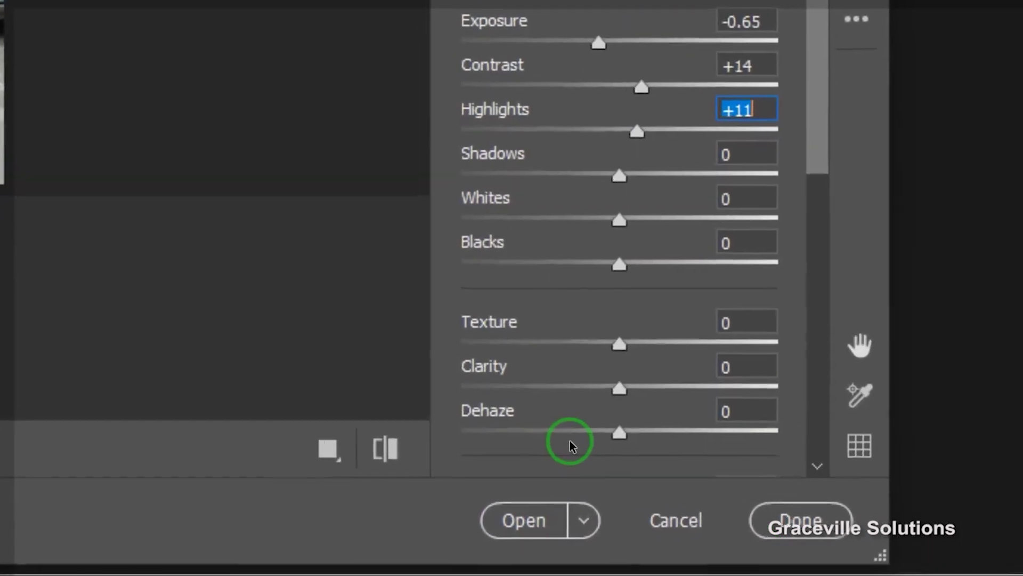
{"action": "left_click", "coordinate": [762, 548]}
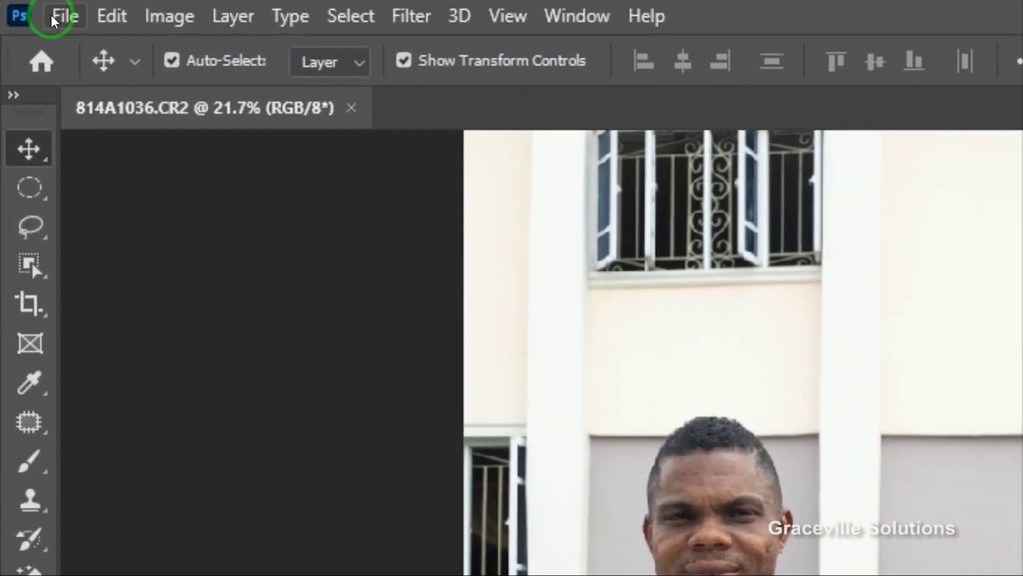
Save the photo to the Desktop as a JPEG file named 1
{"action": "left_click", "coordinate": [51, 15]}
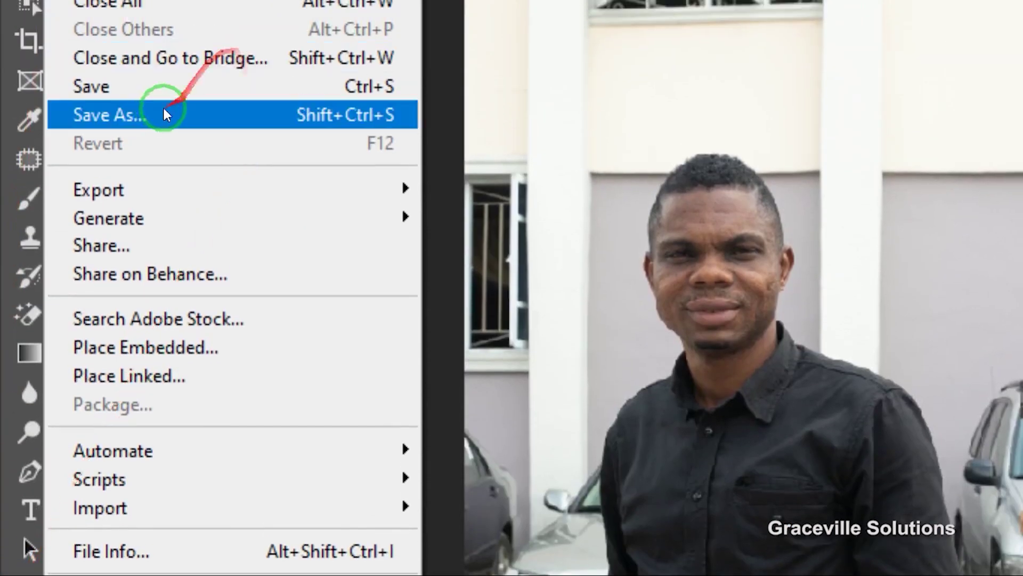
{"action": "left_click", "coordinate": [155, 112]}
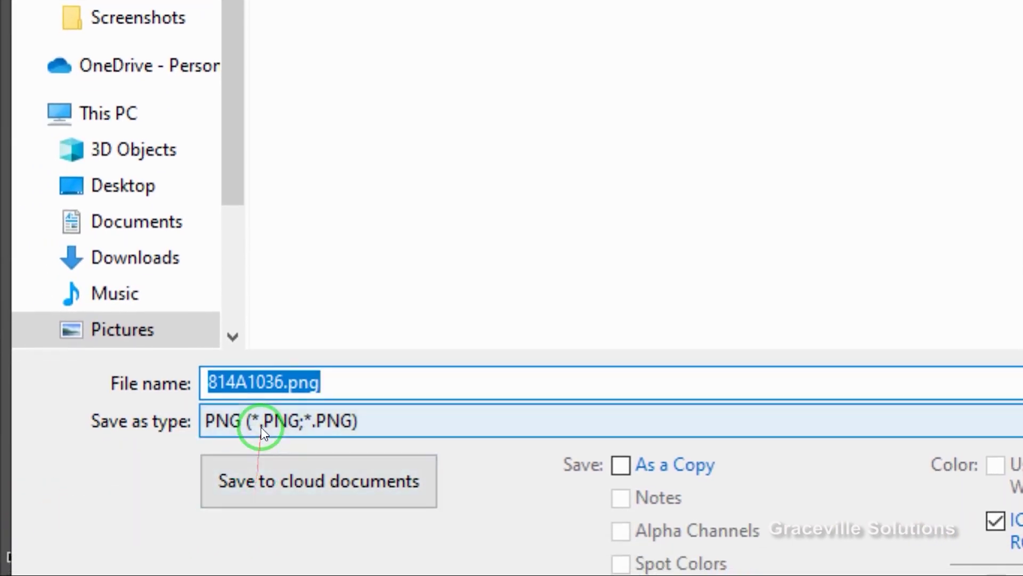
{"action": "left_click", "coordinate": [262, 430]}
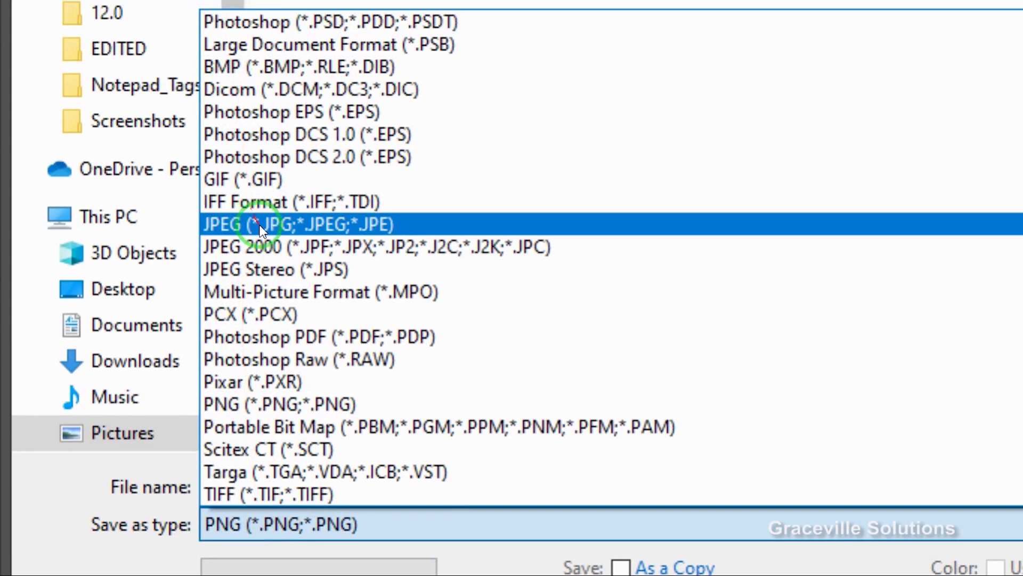
{"action": "left_click", "coordinate": [273, 227]}
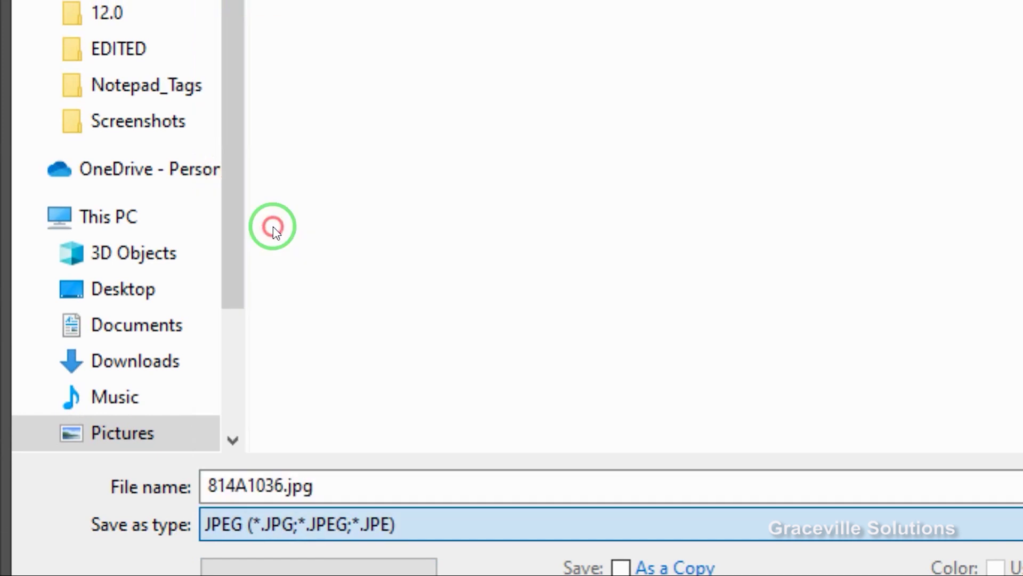
{"action": "left_click", "coordinate": [290, 485]}
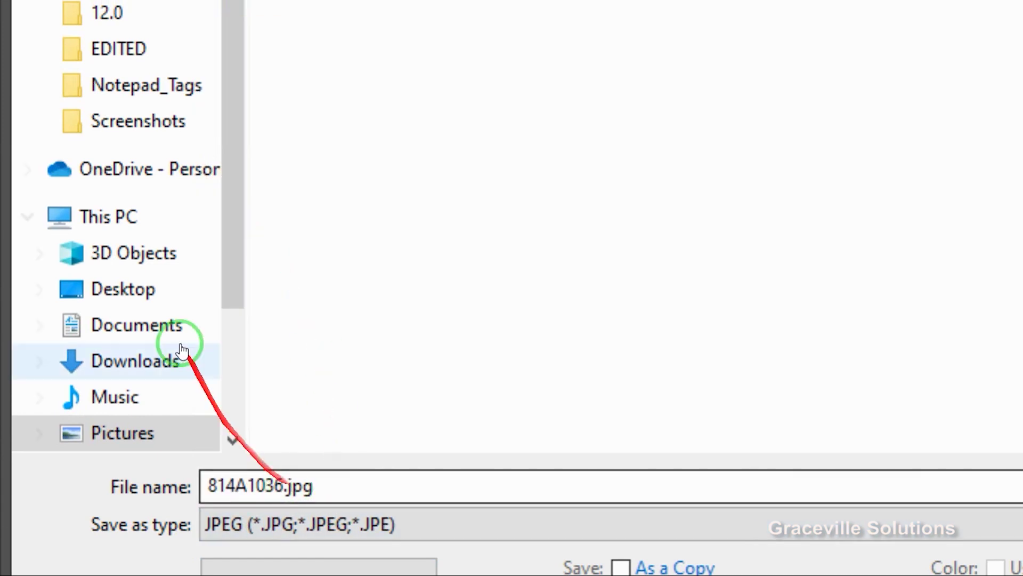
{"action": "left_click", "coordinate": [111, 63]}
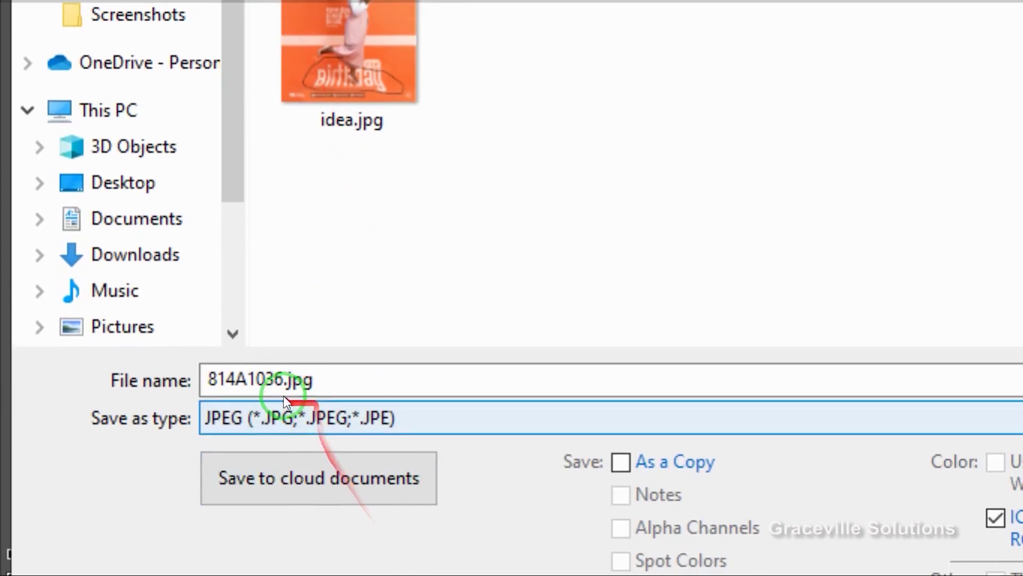
{"action": "double_click", "coordinate": [291, 375]}
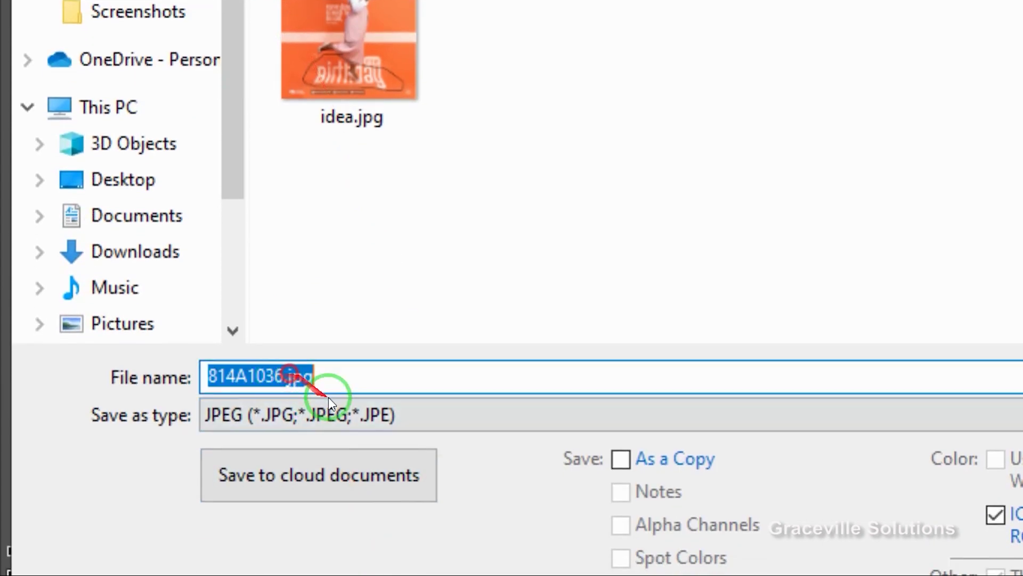
{"action": "type", "text": "1"}
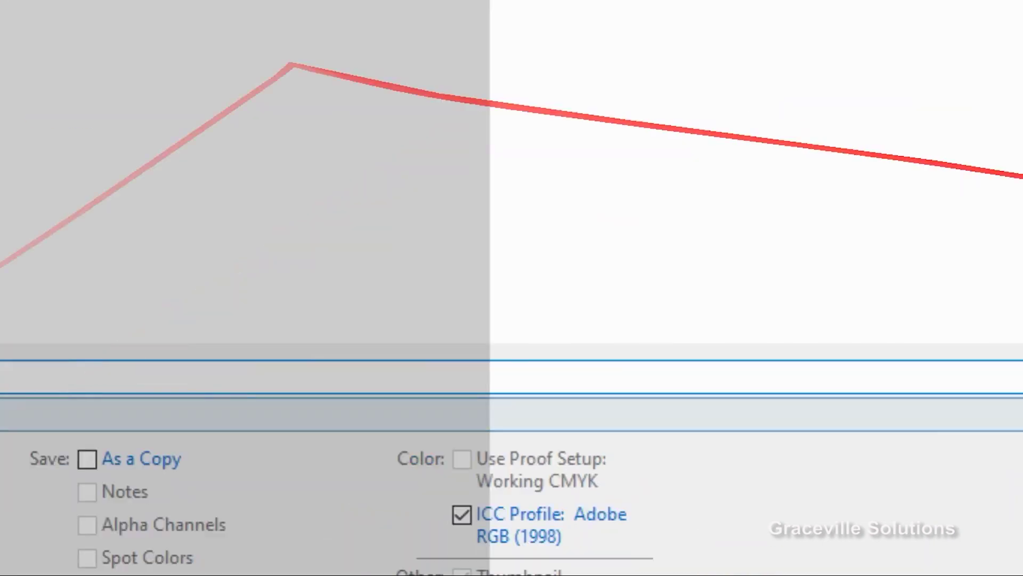
{"action": "left_click", "coordinate": [736, 529]}
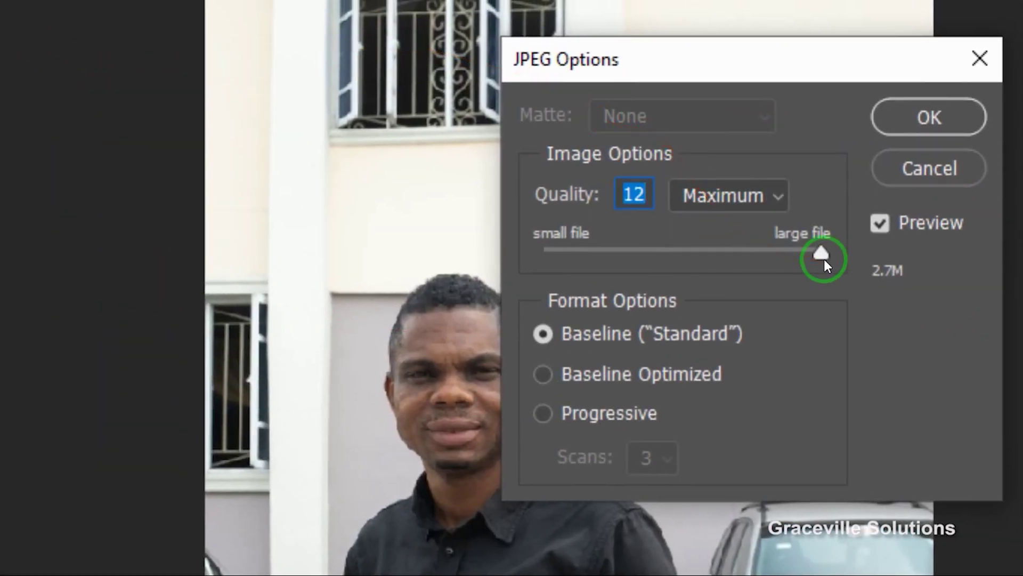
Try a JPEG quality of 4, then set it to 12 (Maximum) and accept the JPEG options
{"action": "left_click_drag", "start_coordinate": [826, 252], "coordinate": [645, 252]}
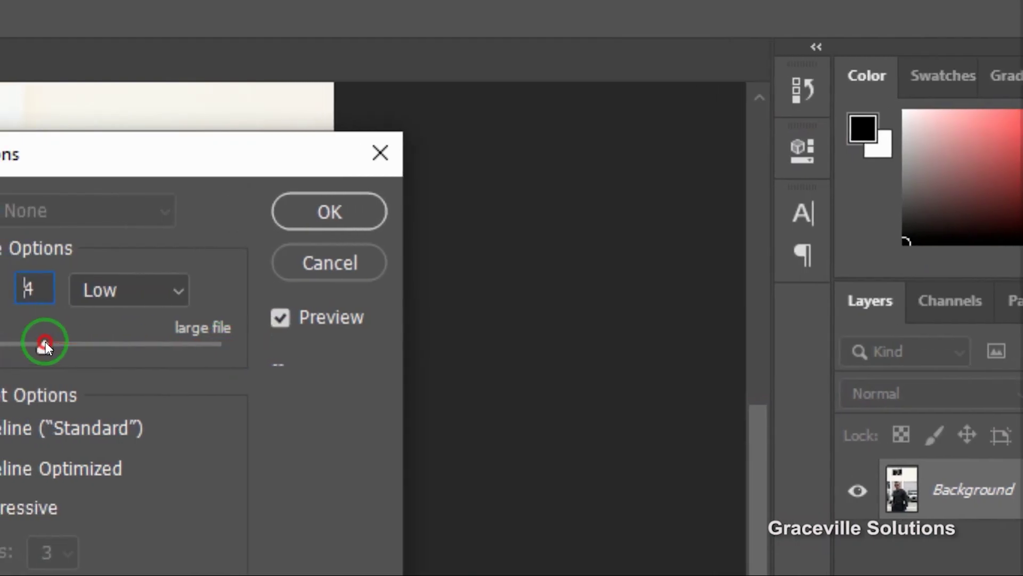
{"action": "left_click_drag", "start_coordinate": [46, 345], "coordinate": [235, 341]}
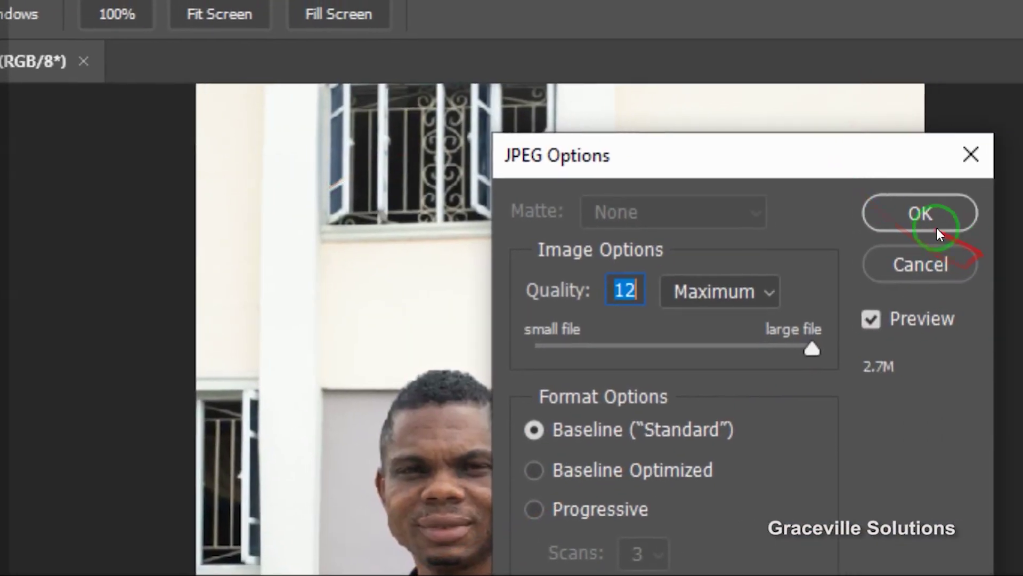
{"action": "left_click", "coordinate": [933, 223]}
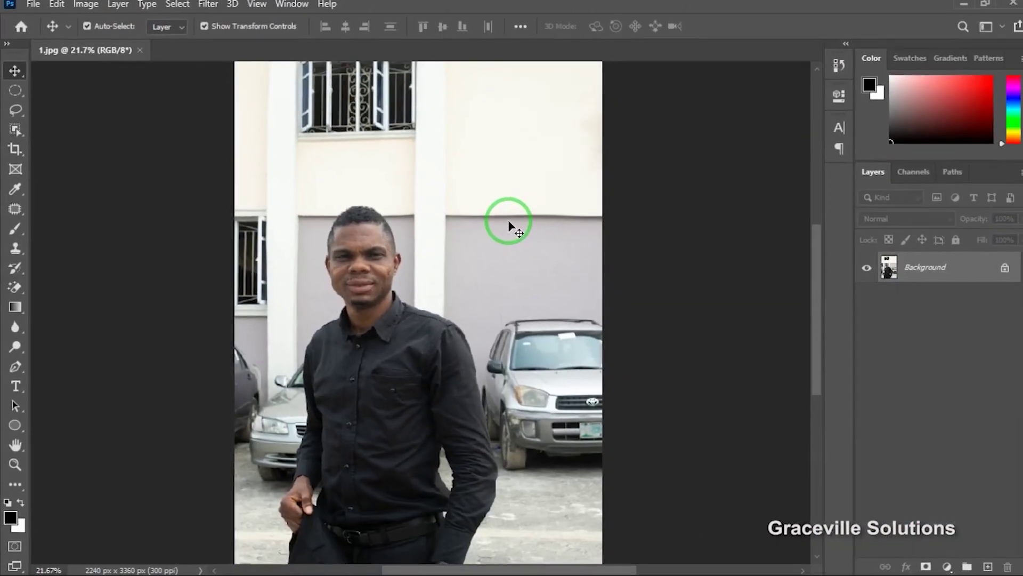
Switch to File Explorer, open the Desktop folder in a new window and select 1.jpg to check the saved image
{"action": "key", "text": "super"}
{"action": "left_click", "coordinate": [284, 564]}
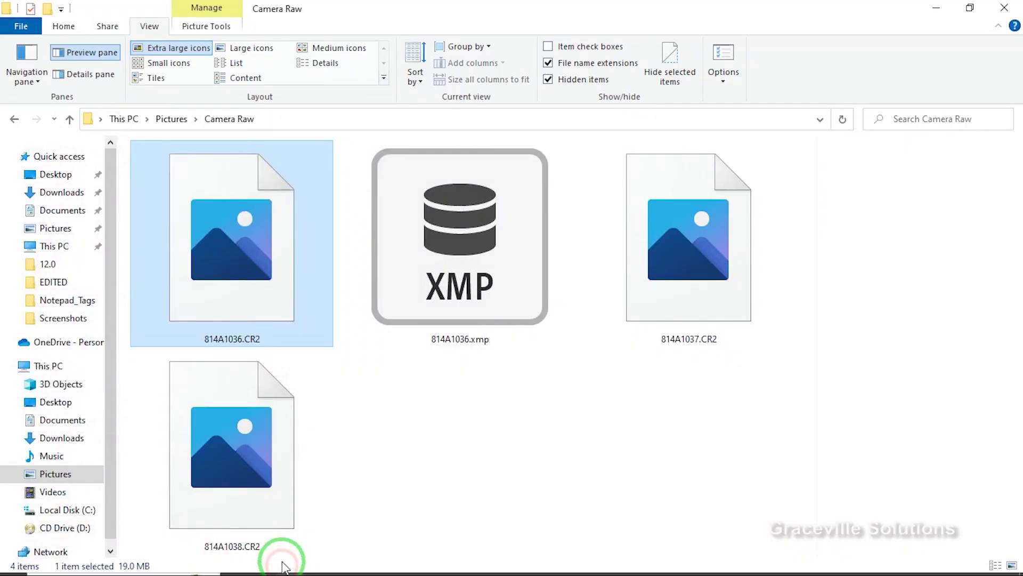
{"action": "right_click", "coordinate": [51, 175]}
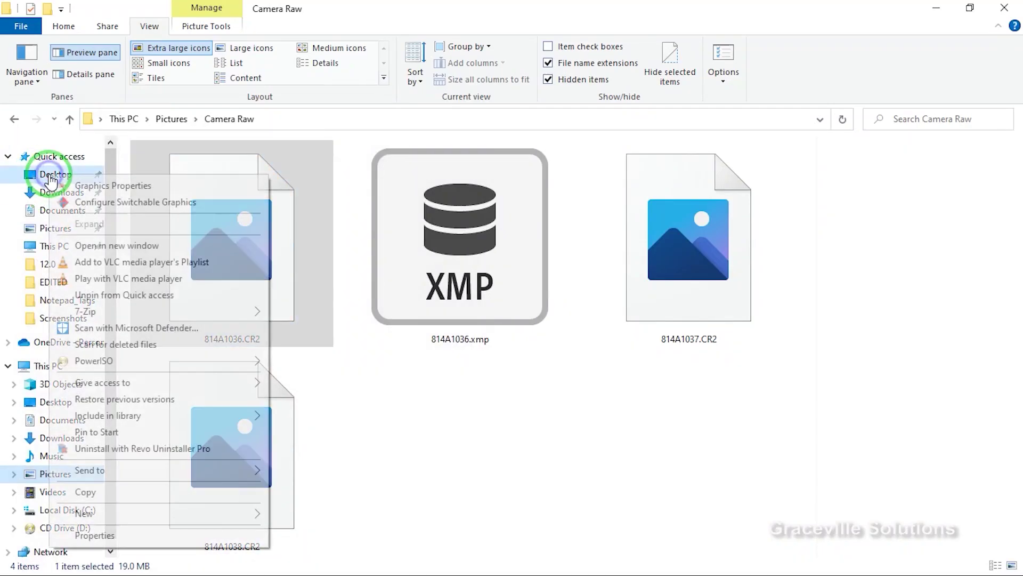
{"action": "left_click", "coordinate": [113, 247]}
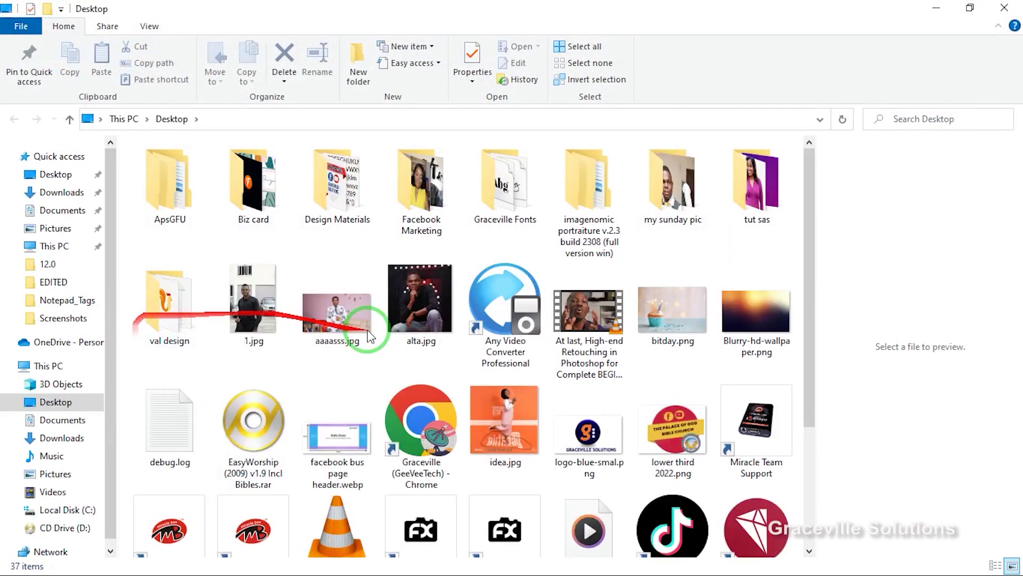
{"action": "left_click", "coordinate": [257, 317]}
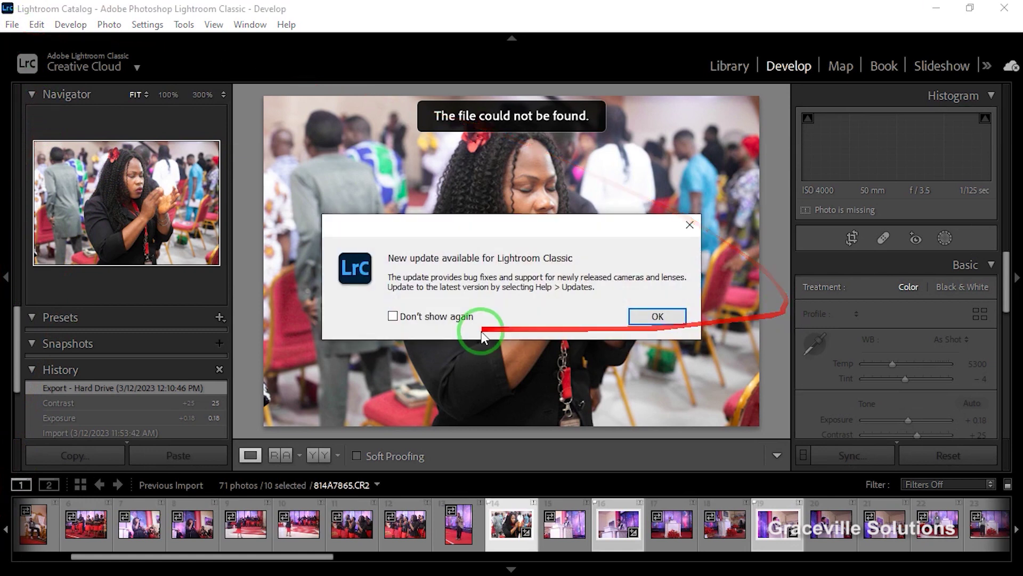
In Lightroom Classic, dismiss the update notice and start importing photos and video
{"action": "left_click", "coordinate": [657, 317]}
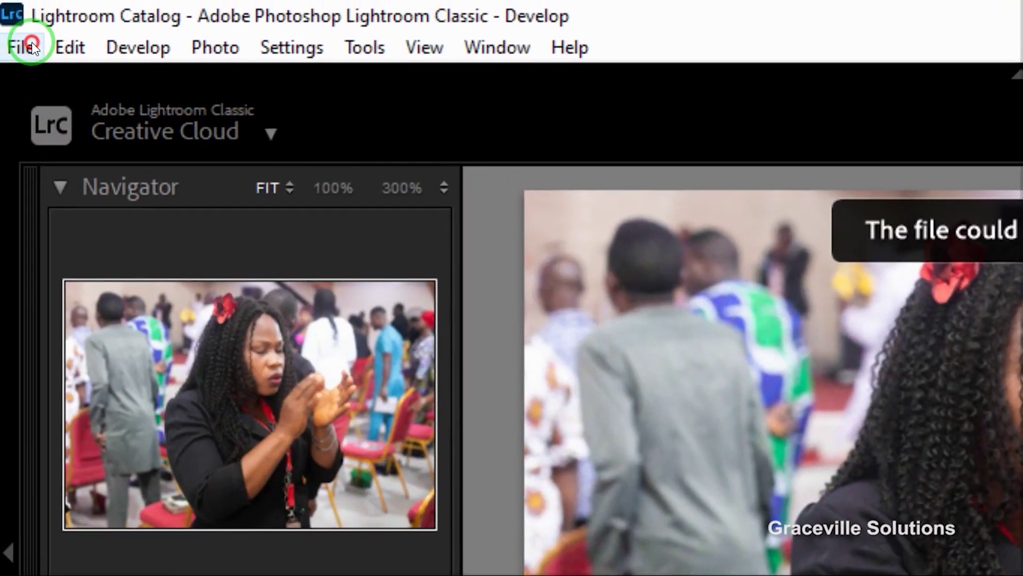
{"action": "left_click", "coordinate": [1, 21]}
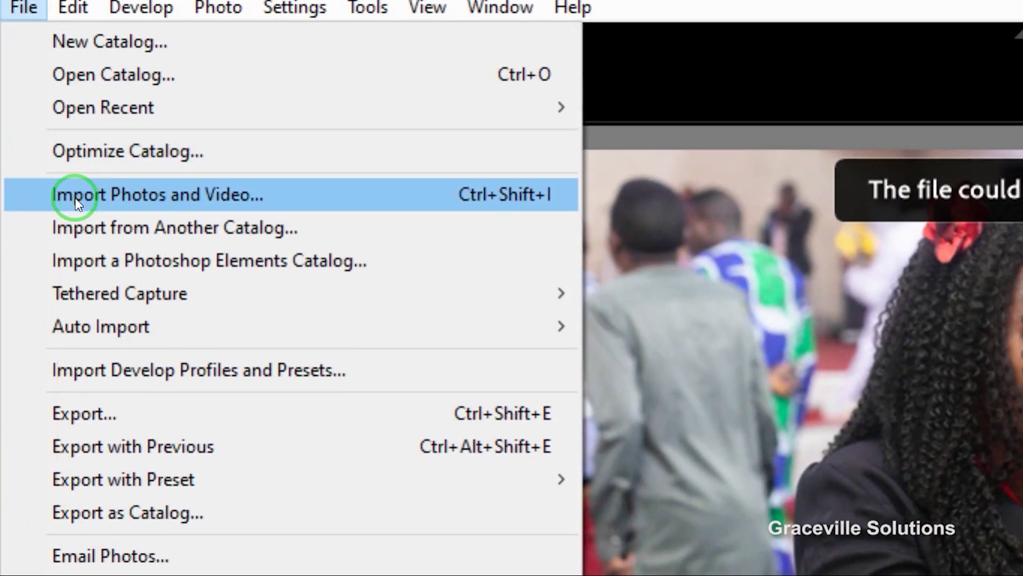
{"action": "left_click", "coordinate": [75, 197]}
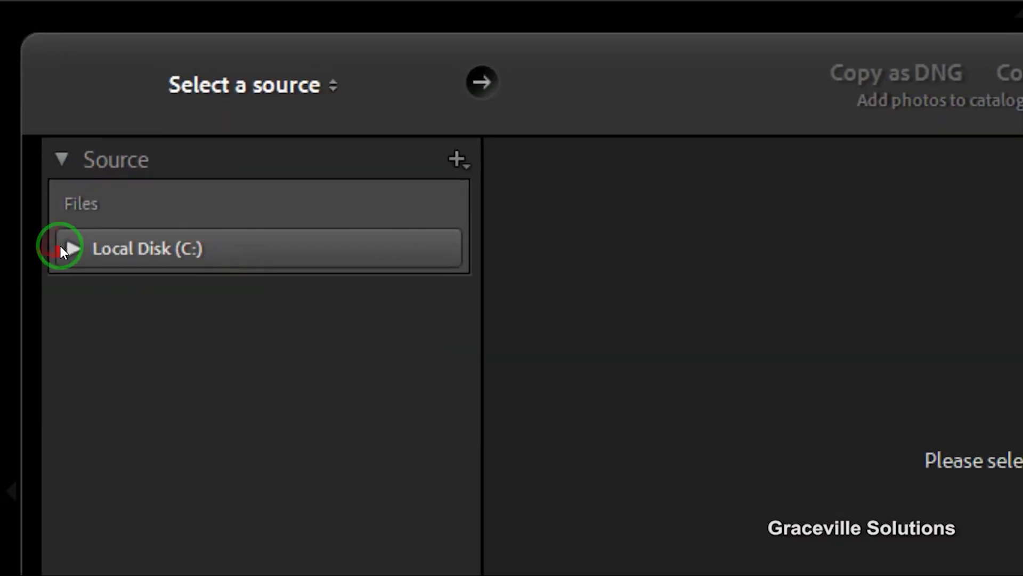
Choose the Camera Raw folder inside the user's Pictures folder on Local Disk (C:) as the source and import its photos
{"action": "left_click", "coordinate": [73, 249]}
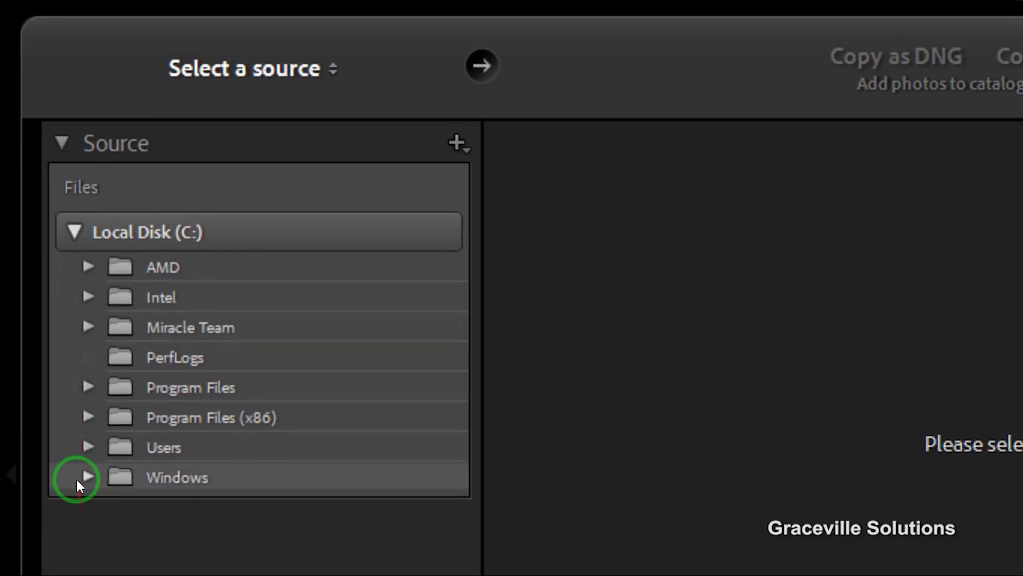
{"action": "left_click", "coordinate": [89, 444]}
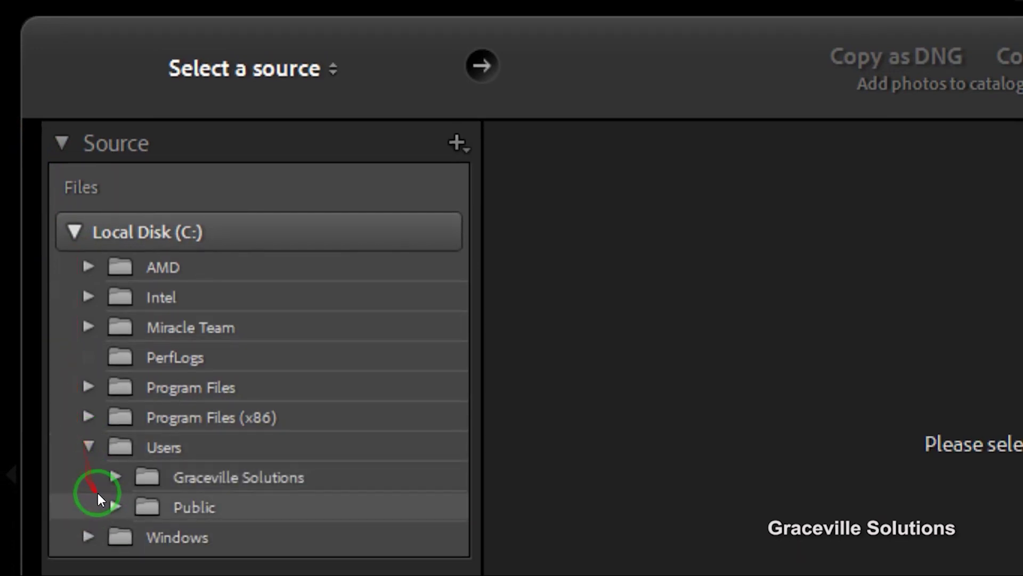
{"action": "left_click", "coordinate": [111, 477]}
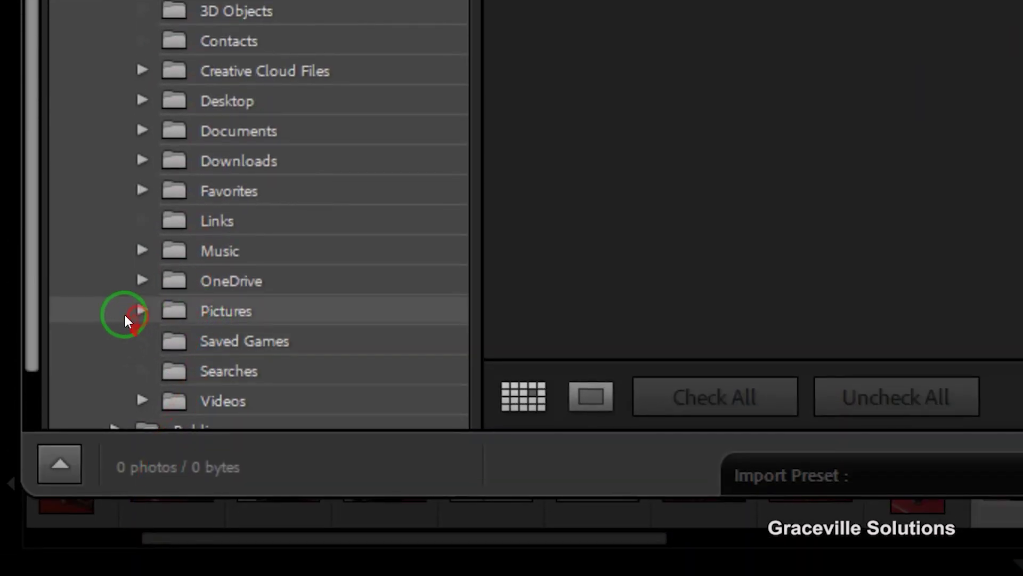
{"action": "left_click", "coordinate": [126, 356]}
{"action": "scroll", "coordinate": [257, 327], "scroll_direction": "down", "scroll_amount": 5}
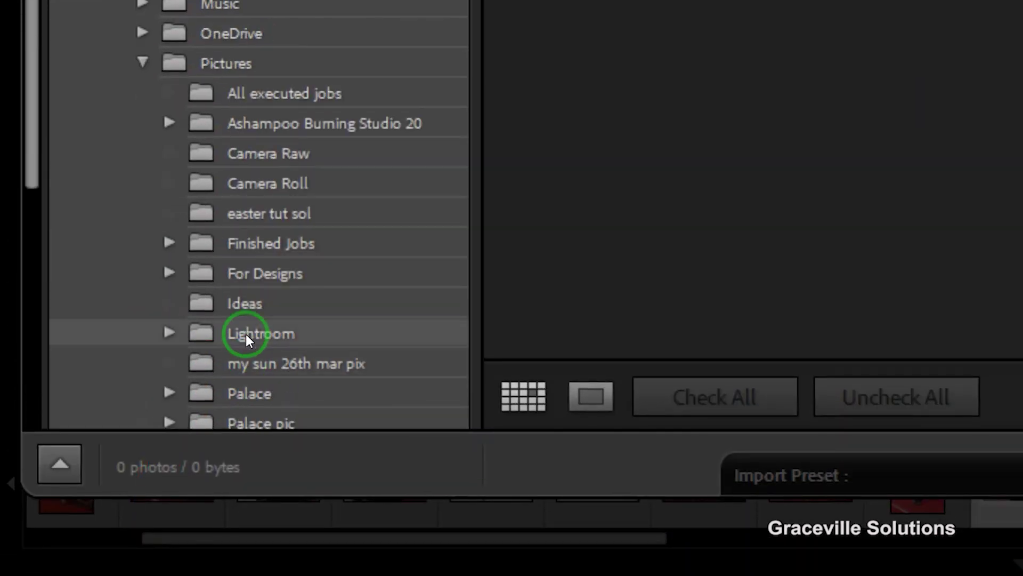
{"action": "left_click", "coordinate": [225, 184]}
{"action": "scroll", "coordinate": [225, 184], "scroll_direction": "down", "scroll_amount": 10}
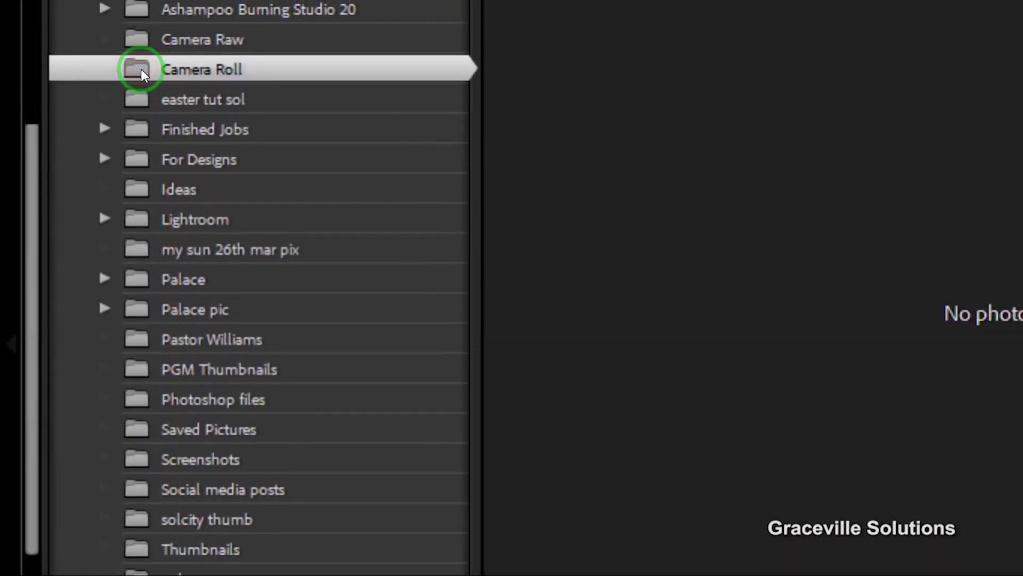
{"action": "scroll", "coordinate": [141, 69], "scroll_direction": "up", "scroll_amount": 4}
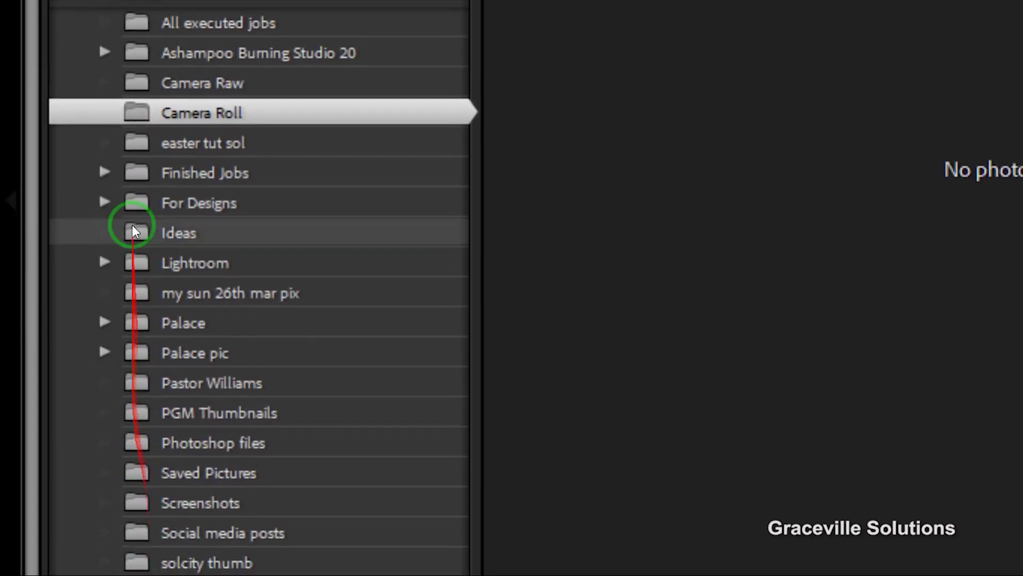
{"action": "left_click", "coordinate": [133, 85]}
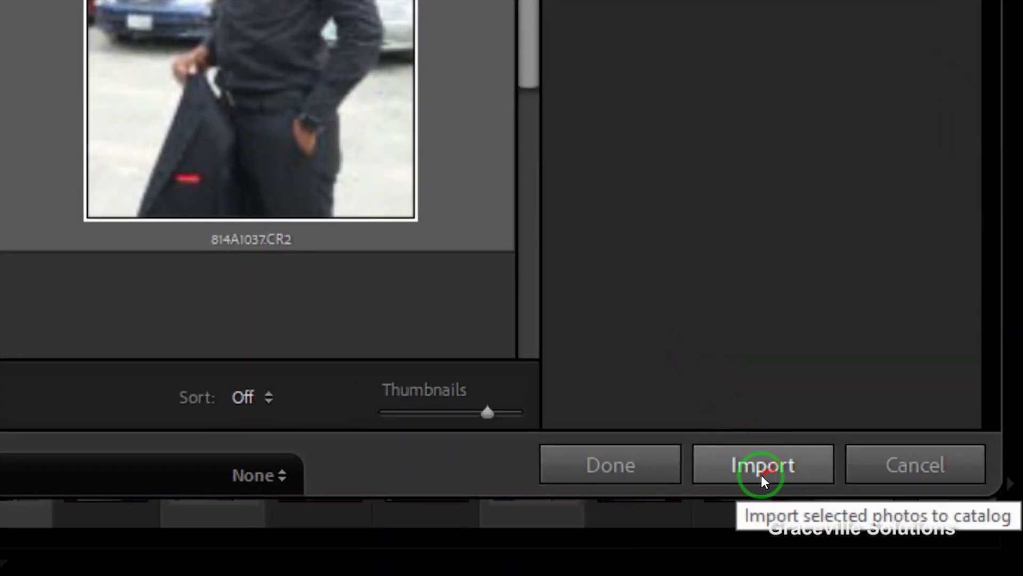
{"action": "left_click", "coordinate": [761, 472]}
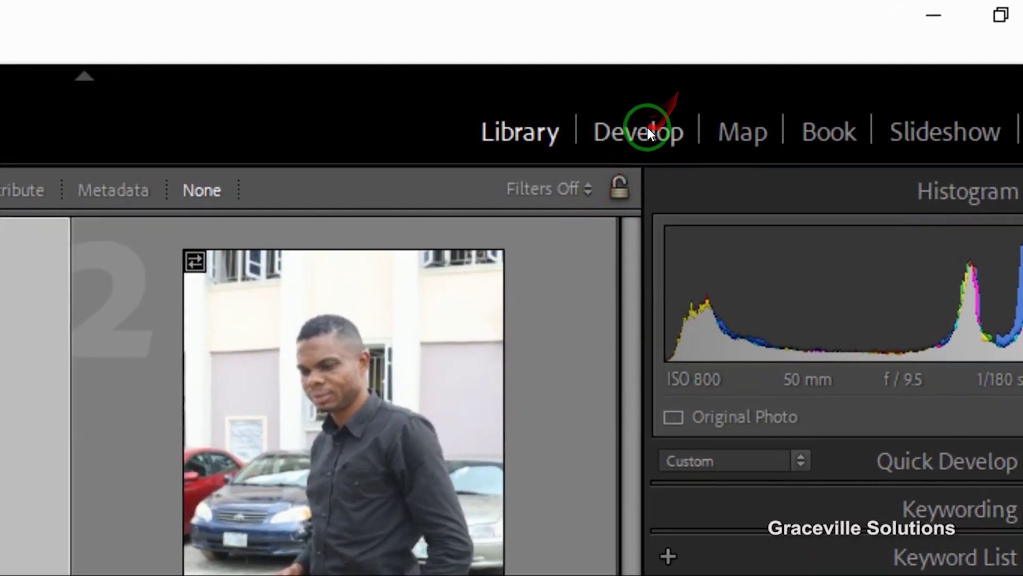
Develop 814A1036.CR2 with exposure set to -0.53 and contrast to +9
{"action": "left_click", "coordinate": [793, 63]}
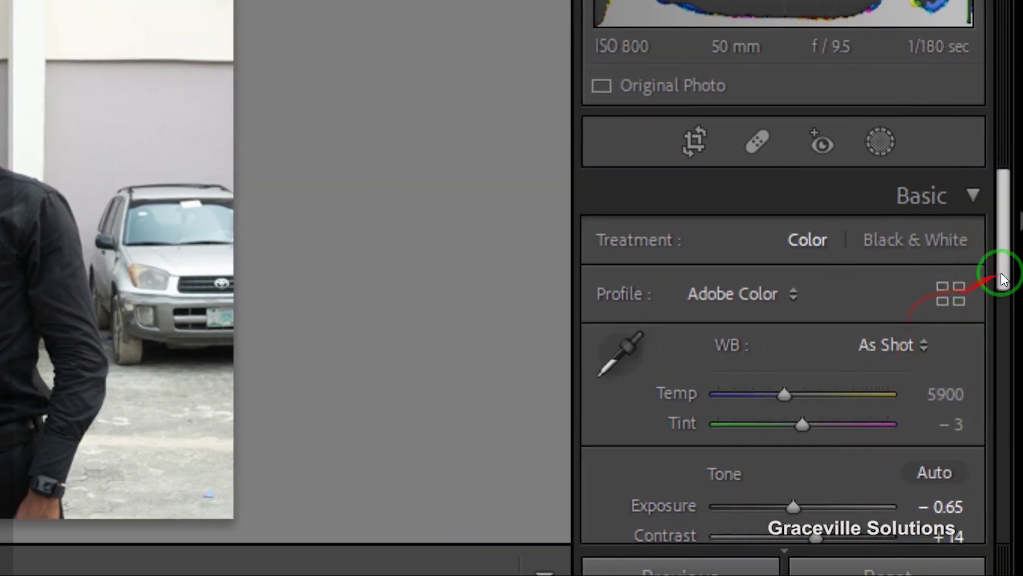
{"action": "left_click_drag", "start_coordinate": [1000, 253], "coordinate": [996, 316]}
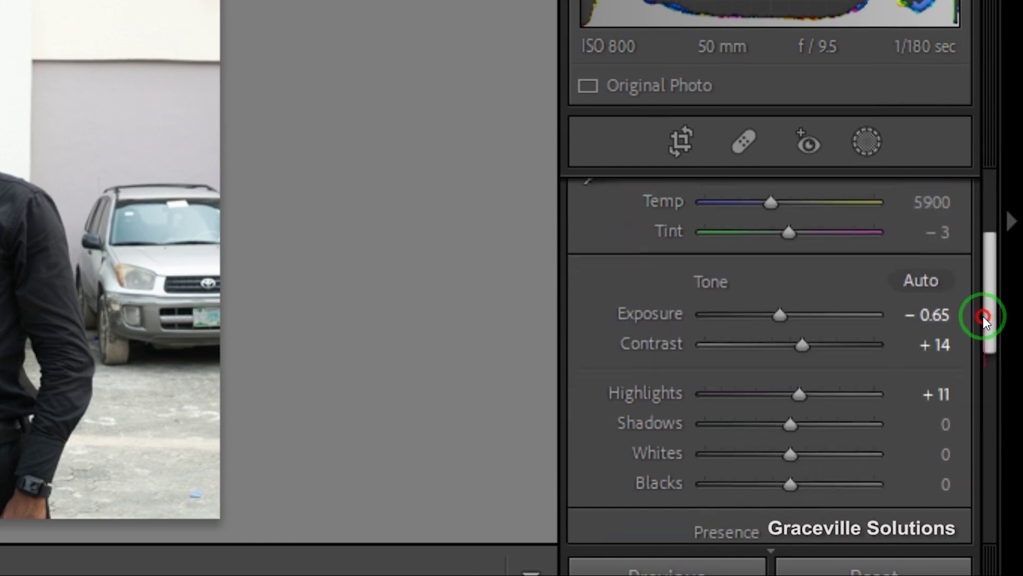
{"action": "left_click_drag", "start_coordinate": [778, 327], "coordinate": [766, 325]}
{"action": "left_click_drag", "start_coordinate": [790, 328], "coordinate": [790, 353]}
{"action": "left_click", "coordinate": [794, 353]}
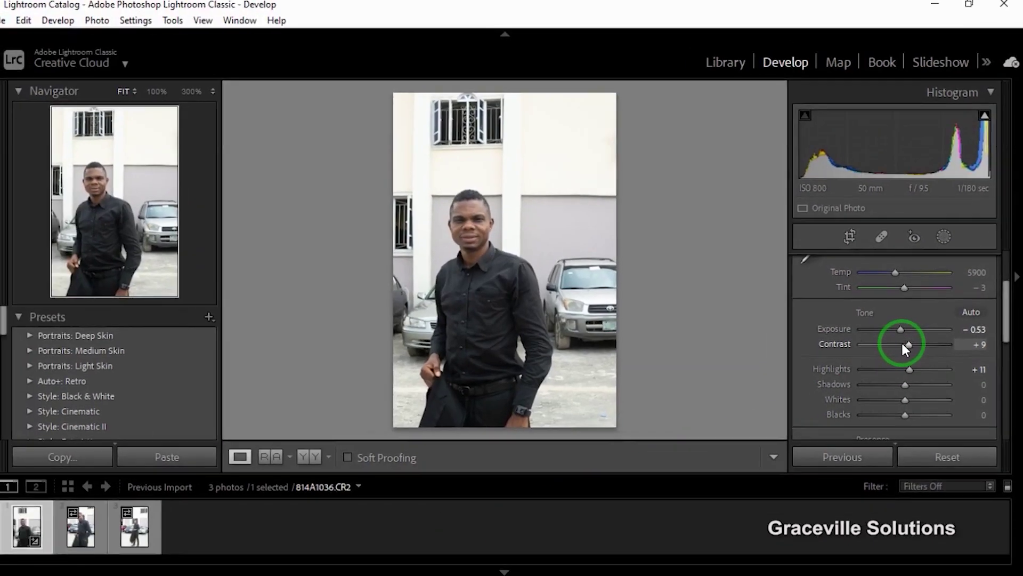
Select all three photos in the filmstrip and open the export settings for them
{"action": "left_click", "coordinate": [201, 528]}
{"action": "left_click", "coordinate": [38, 524]}
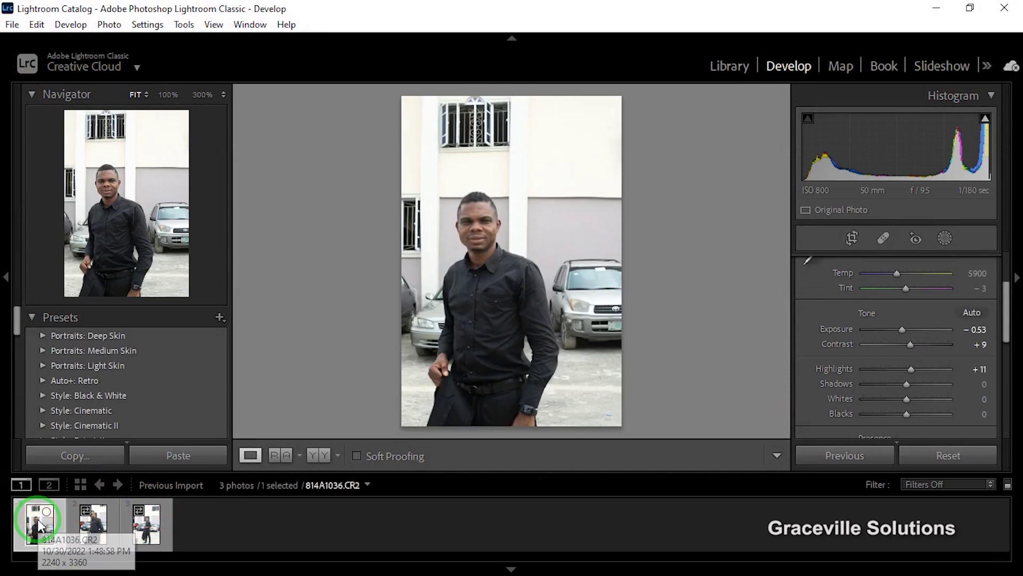
{"action": "key", "text": "ctrl+a"}
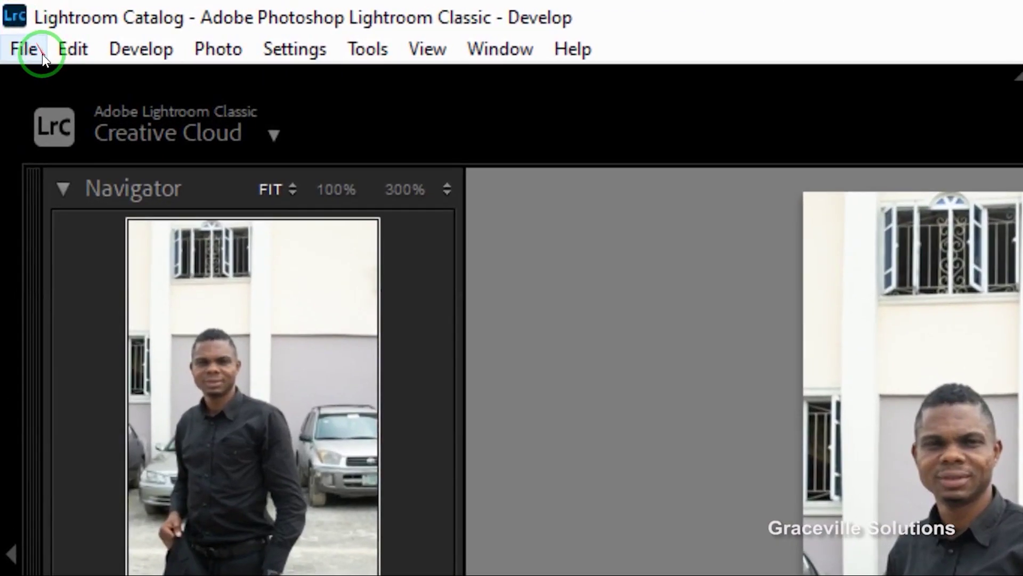
{"action": "left_click", "coordinate": [17, 25]}
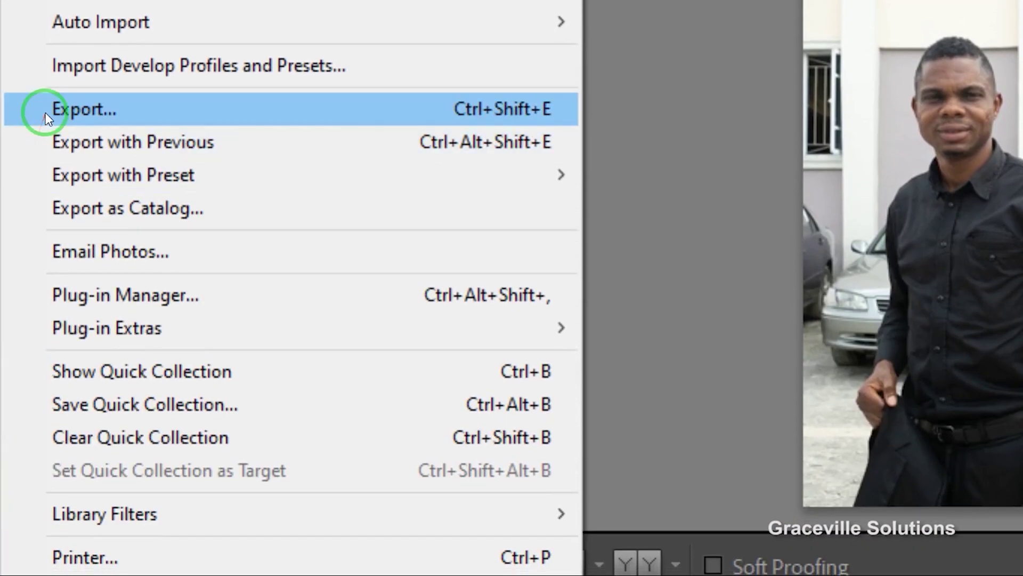
{"action": "left_click", "coordinate": [46, 113]}
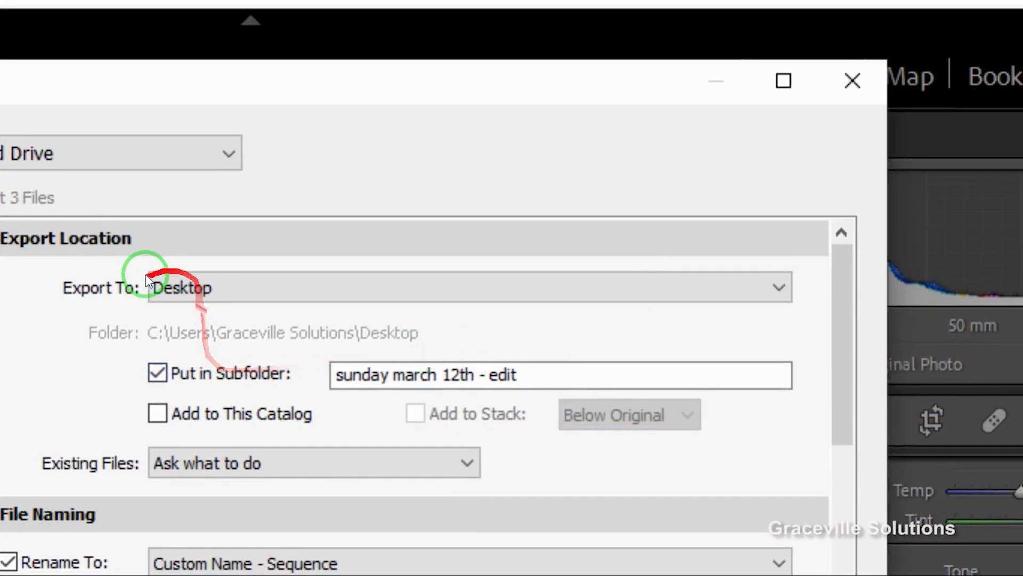
Set the export location to the My Pictures folder, in a subfolder named "converted pics"
{"action": "left_click", "coordinate": [206, 301]}
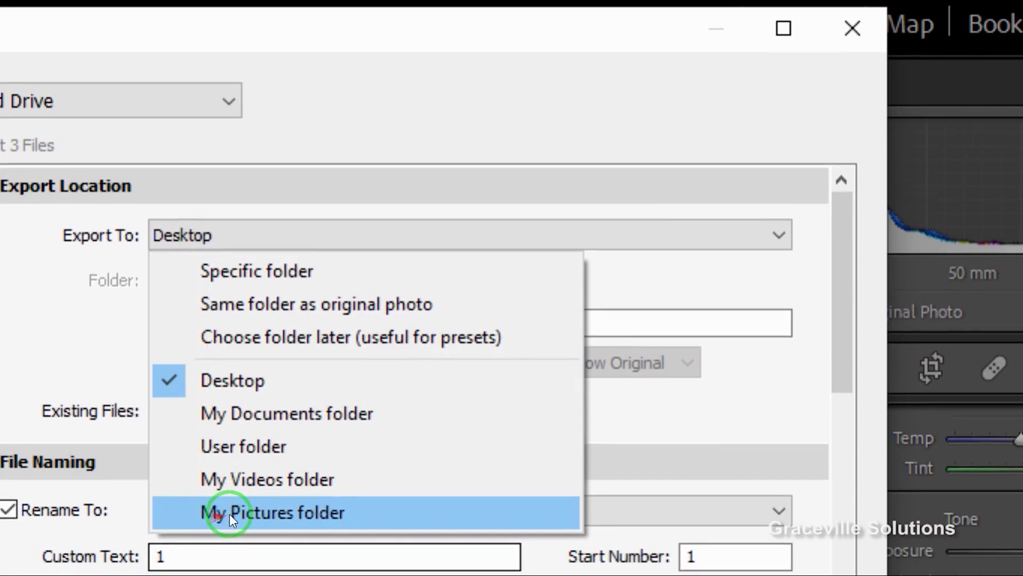
{"action": "left_click", "coordinate": [240, 505]}
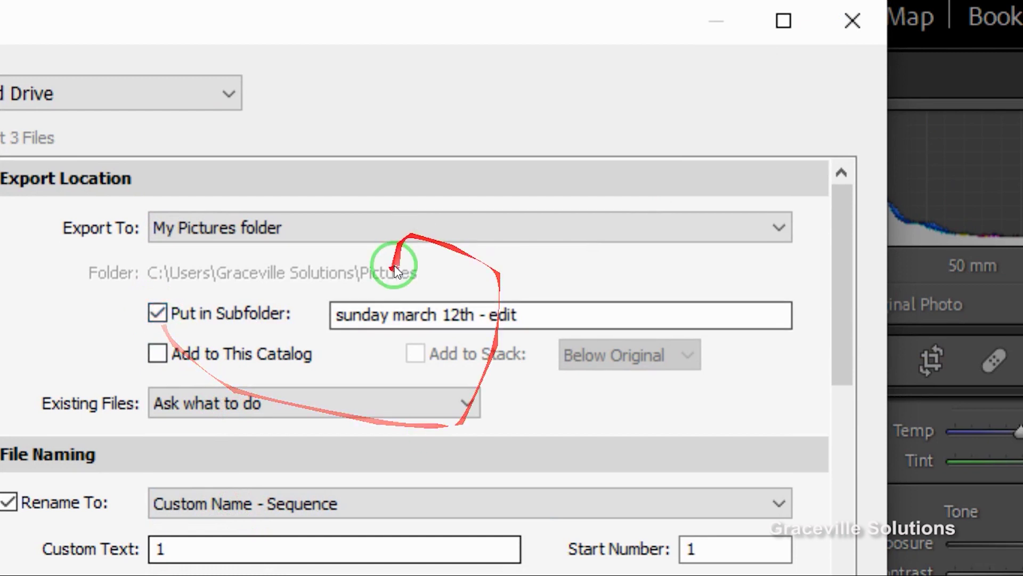
{"action": "left_click", "coordinate": [158, 314]}
{"action": "left_click", "coordinate": [157, 313]}
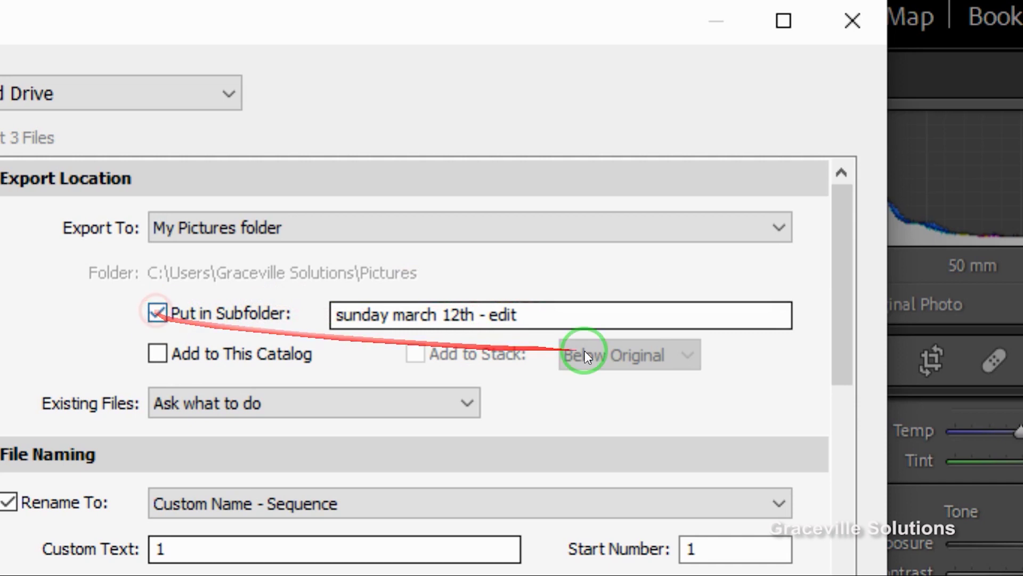
{"action": "left_click_drag", "start_coordinate": [640, 314], "coordinate": [204, 315]}
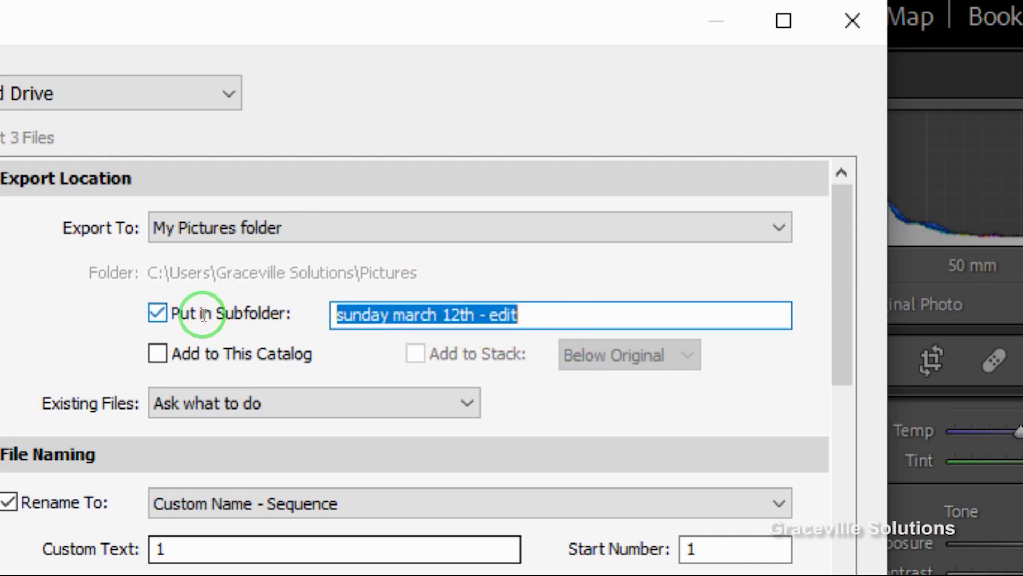
{"action": "type", "text": "c"}
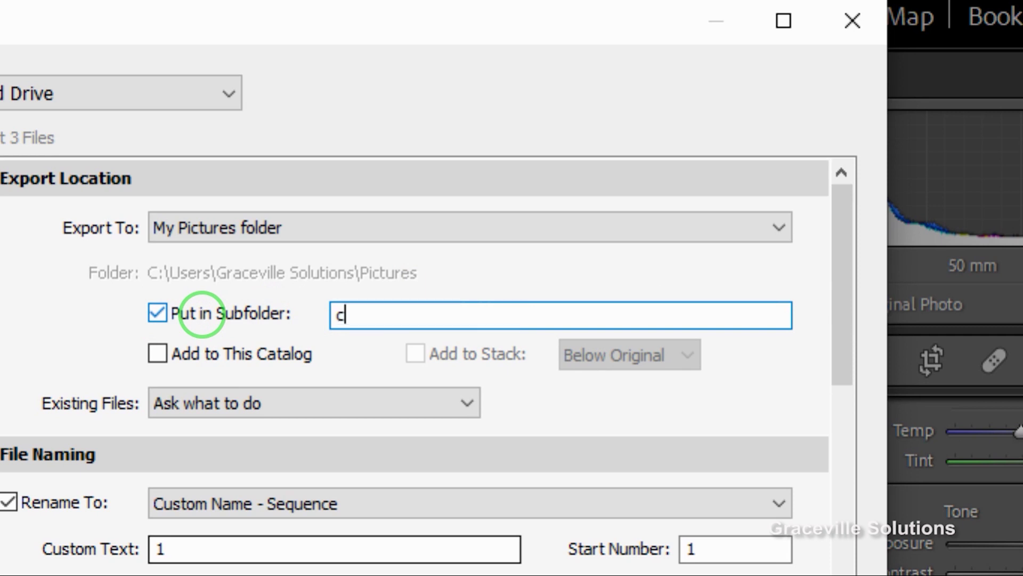
{"action": "type", "text": "onverted "}
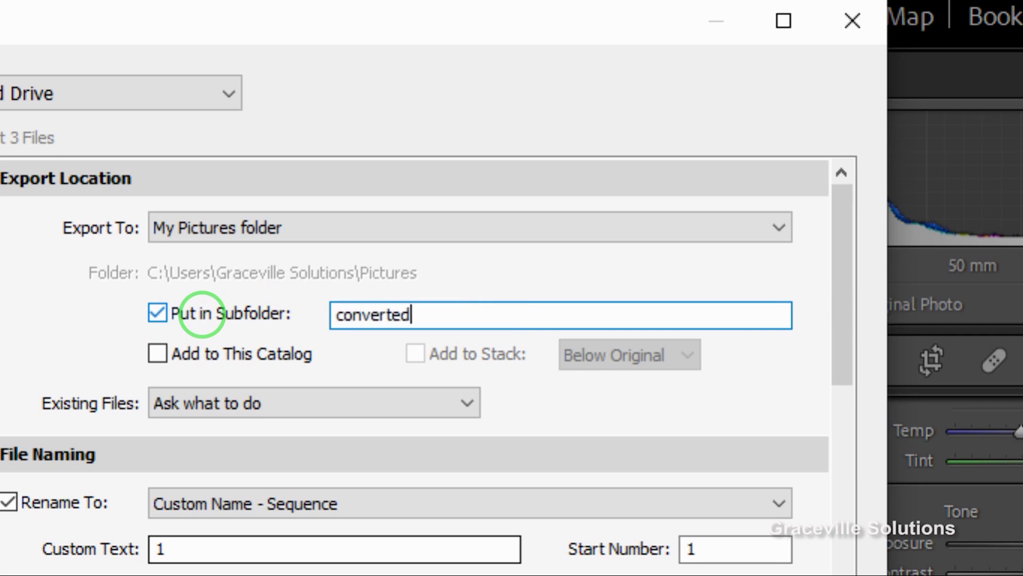
{"action": "type", "text": "pics"}
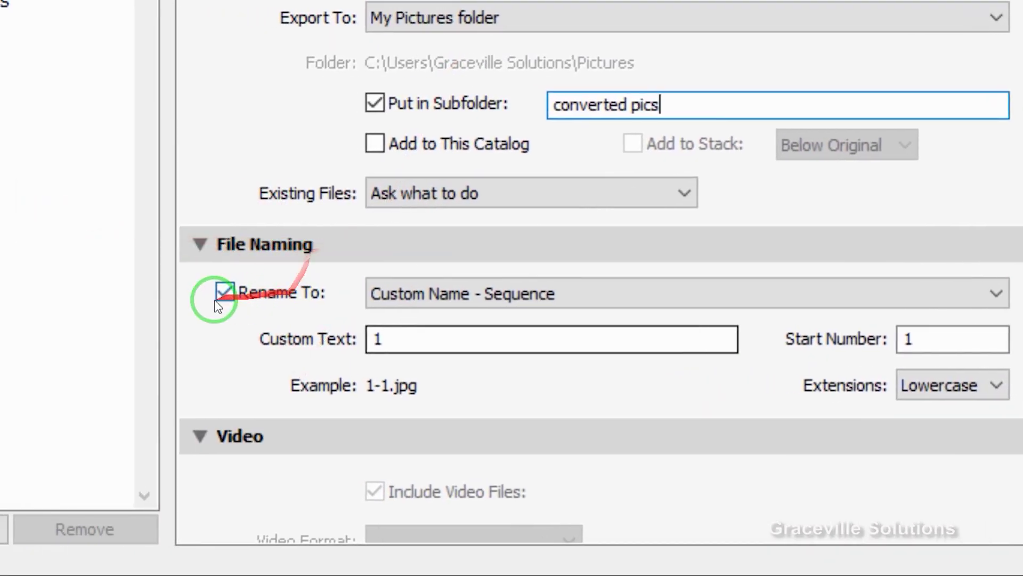
Set the custom text for the exported file names to 1
{"action": "left_click", "coordinate": [392, 346]}
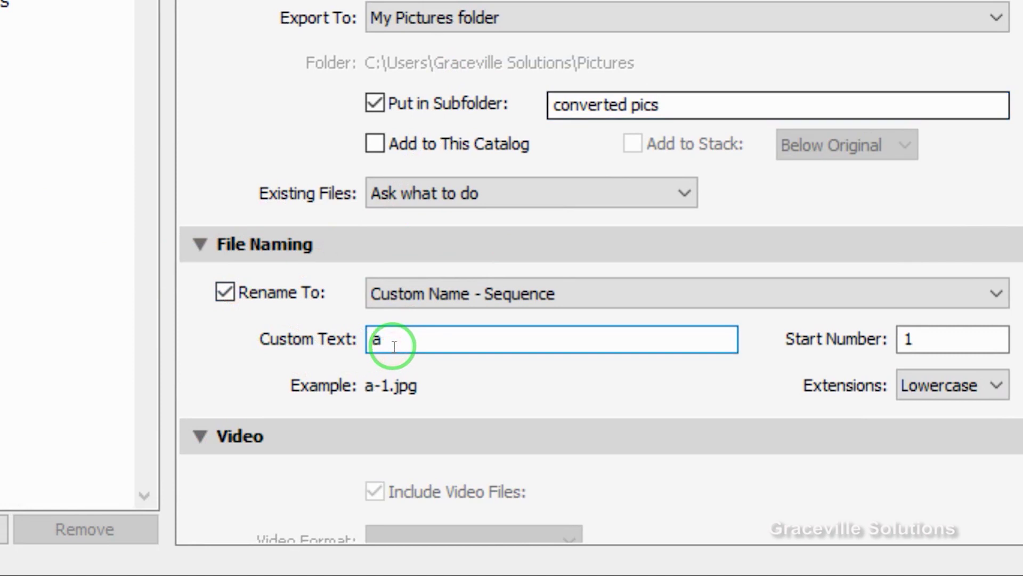
{"action": "type", "text": "a"}
{"action": "key", "text": "BackSpace"}
{"action": "type", "text": "1"}
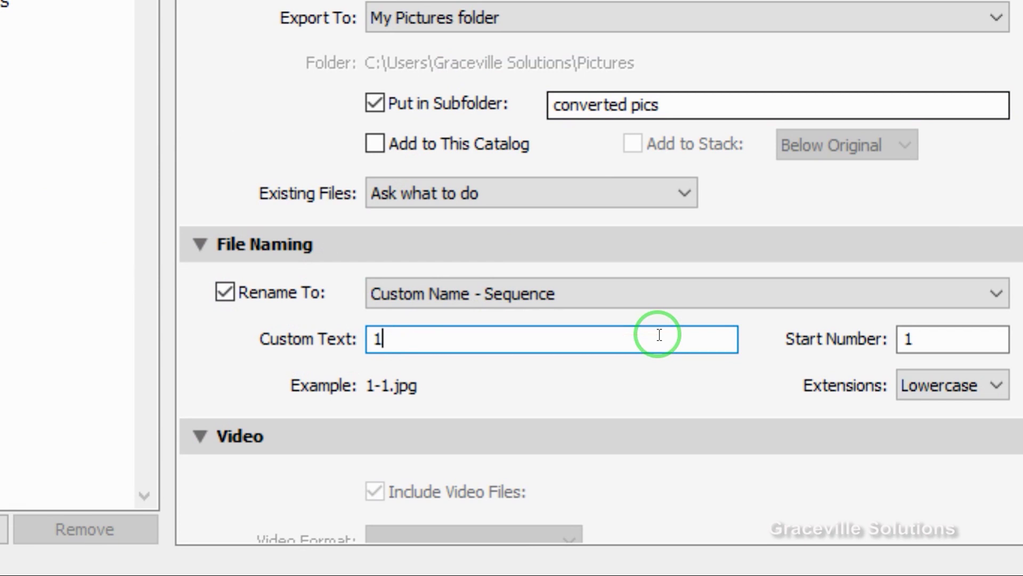
Turn off the watermark and export the photos
{"action": "scroll", "coordinate": [586, 405], "scroll_direction": "down", "scroll_amount": 10}
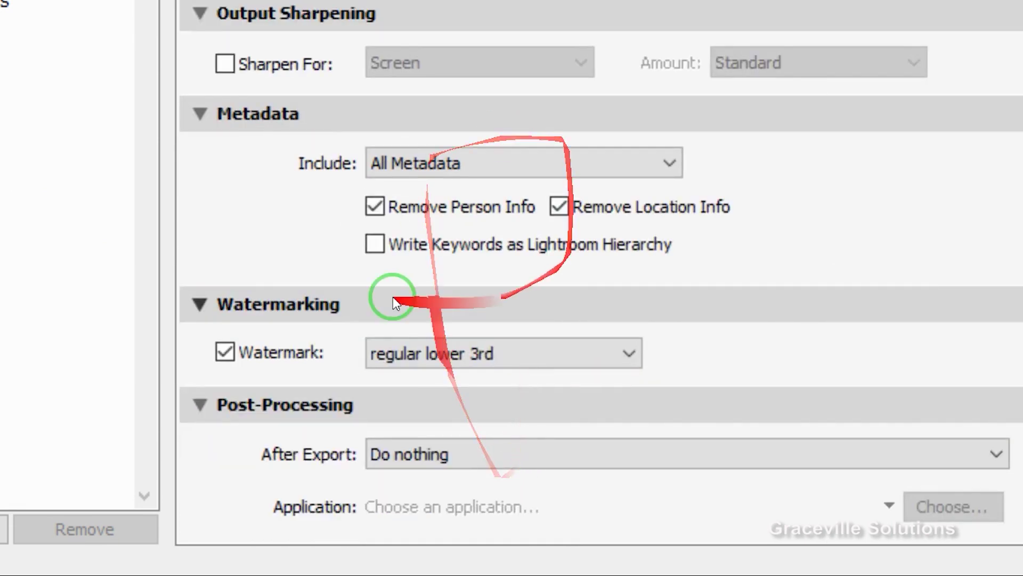
{"action": "left_click", "coordinate": [226, 353]}
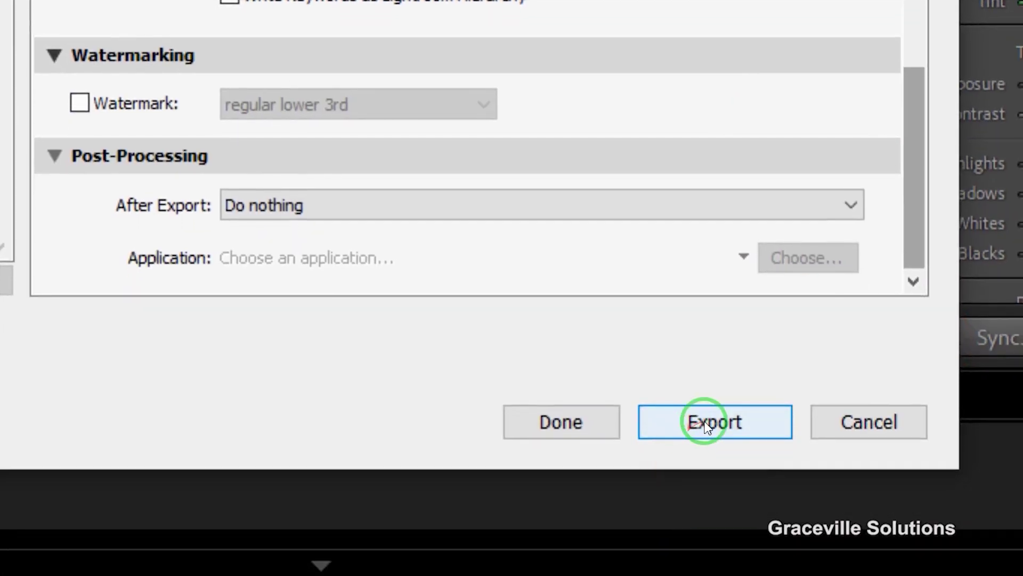
{"action": "left_click", "coordinate": [705, 421]}
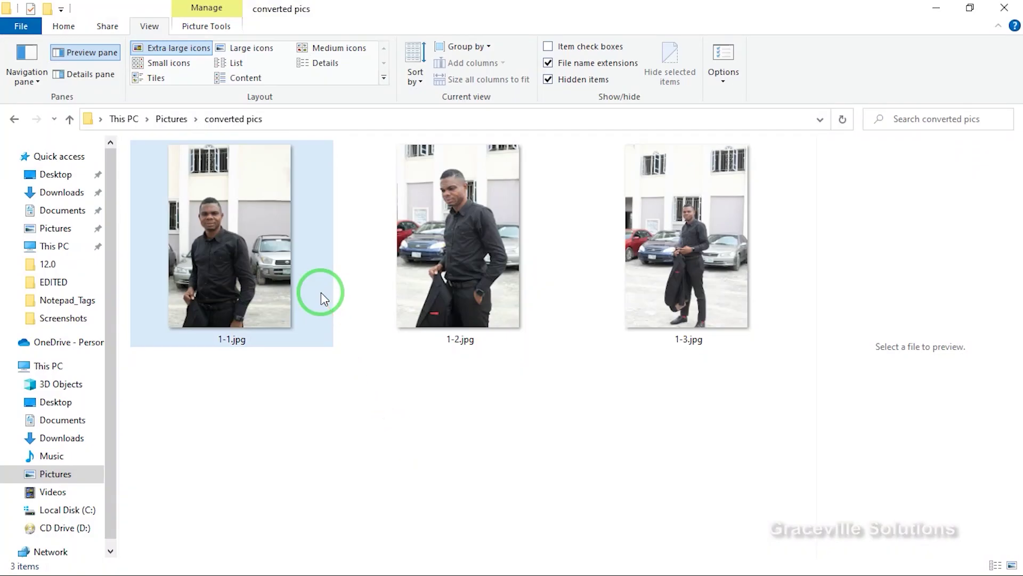
Check the exported files 1-1.jpg, 1-2.jpg and 1-3.jpg in the converted pics folder in File Explorer
{"action": "mouse_move", "coordinate": [321, 292]}
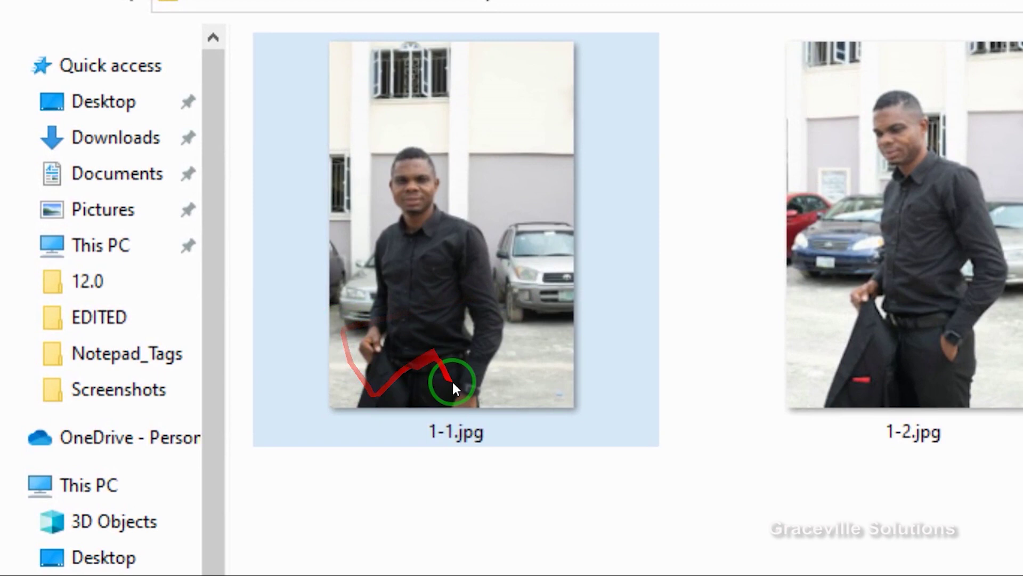
{"action": "left_click", "coordinate": [450, 468]}
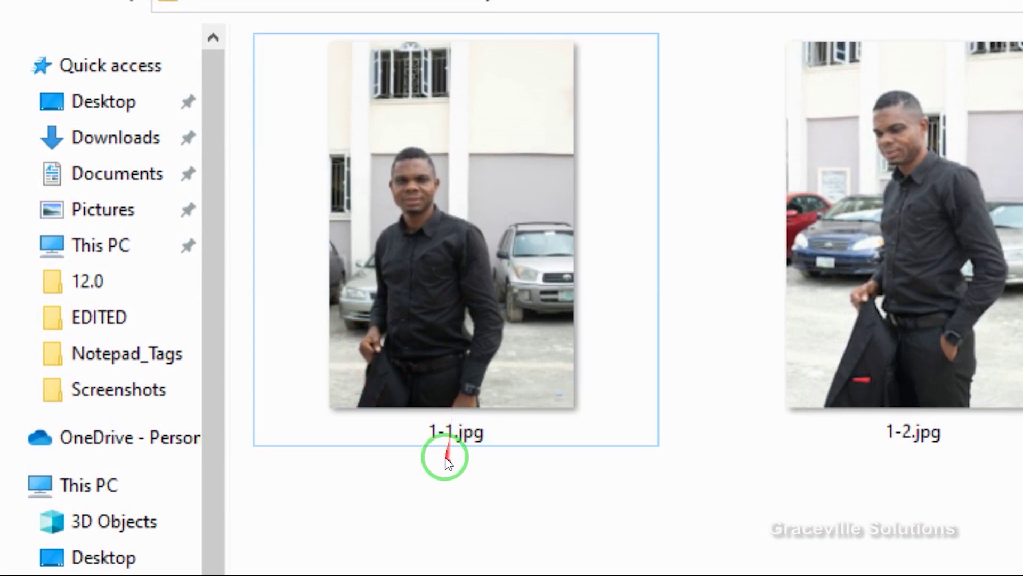
{"action": "left_click", "coordinate": [446, 434]}
{"action": "mouse_move", "coordinate": [449, 297]}
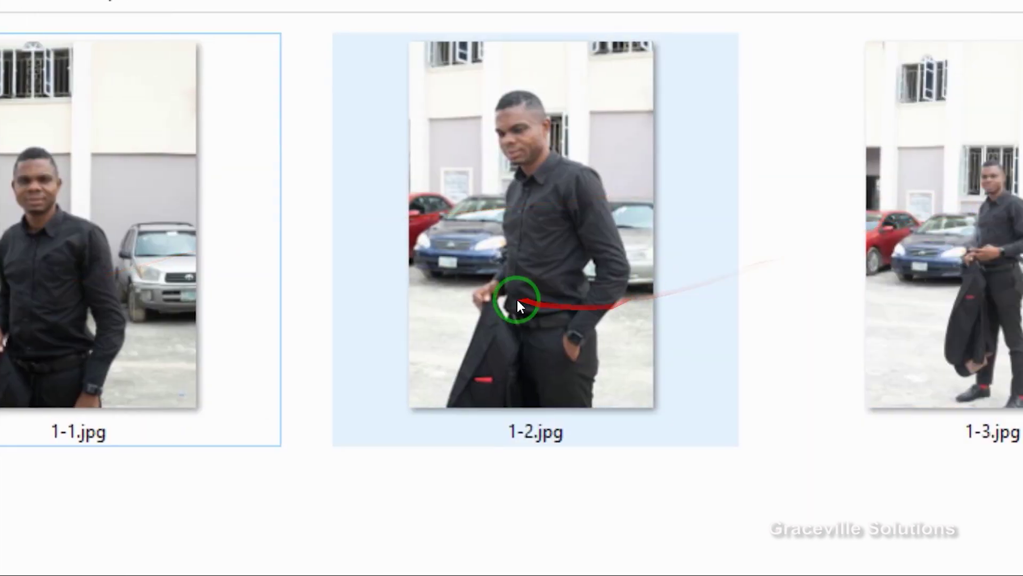
{"action": "mouse_move", "coordinate": [895, 299]}
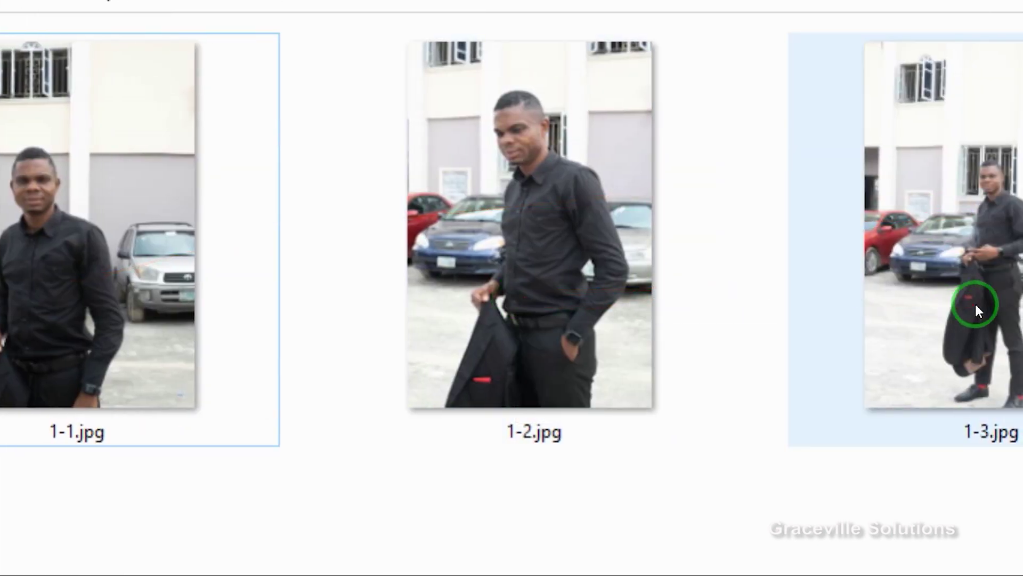
{"action": "mouse_move", "coordinate": [975, 309]}
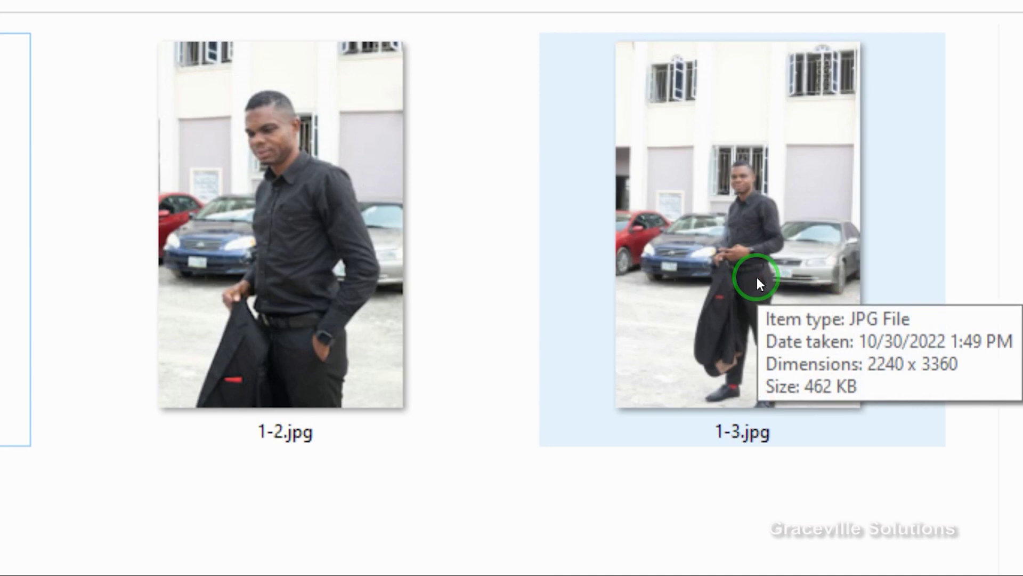
Switch back to Lightroom Classic to view the developed photo
{"action": "key", "text": "super"}
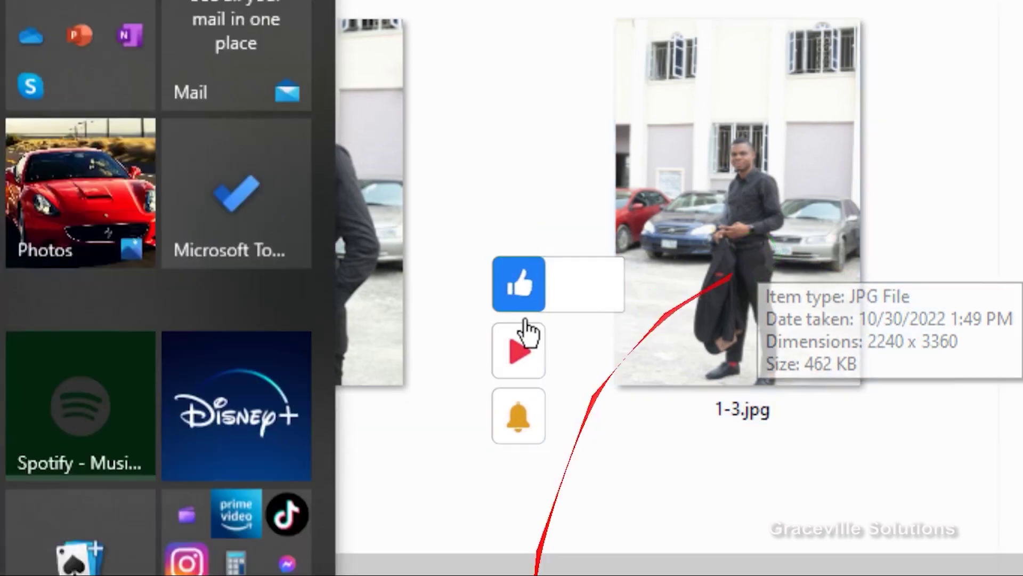
{"action": "left_click", "coordinate": [174, 566]}
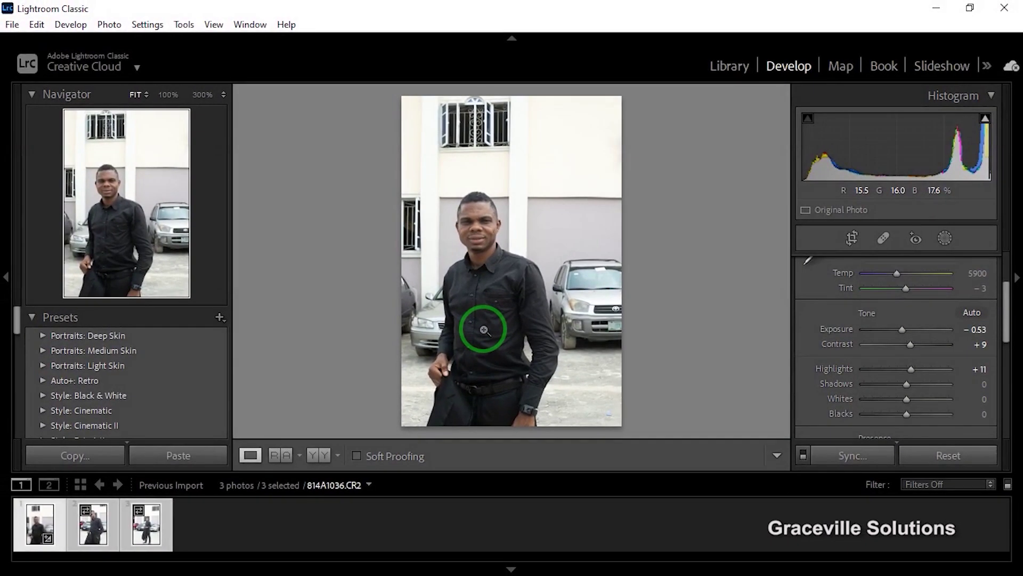
{"action": "mouse_move", "coordinate": [480, 307]}
{"action": "left_mouse_down"}
{"action": "mouse_move", "coordinate": [485, 299]}
{"action": "mouse_move", "coordinate": [210, 265]}
{"action": "left_mouse_up"}
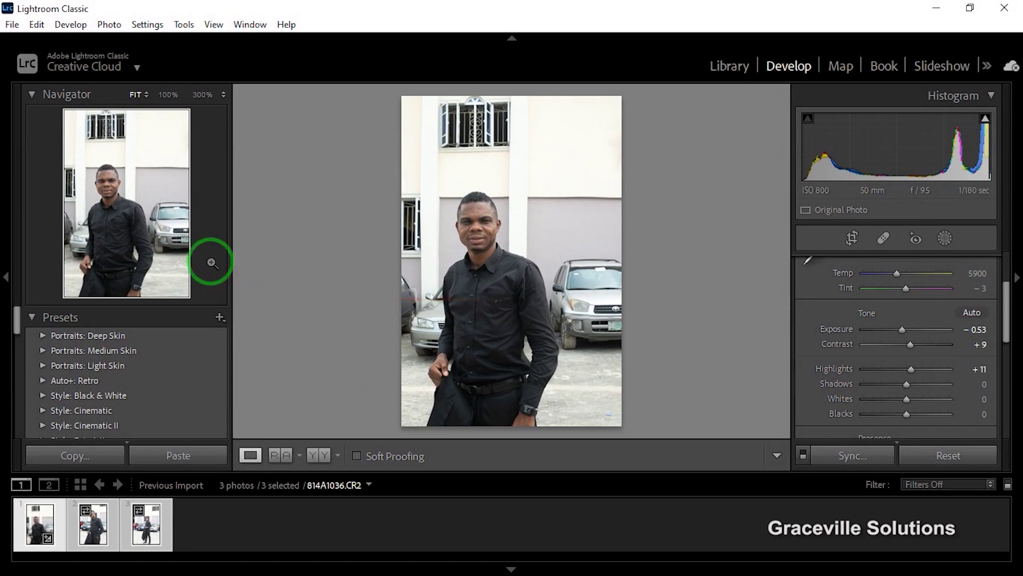